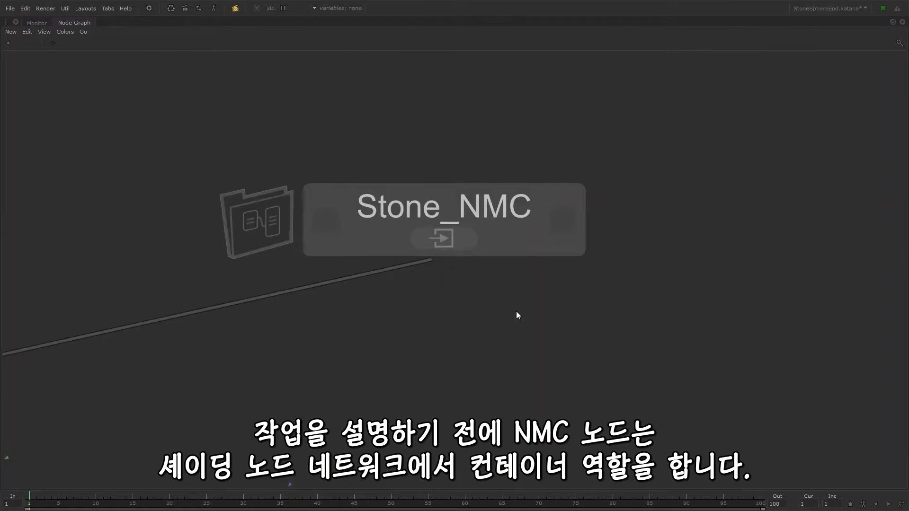
Enter the Stone_NMC node and spread its shaders apart by moving dlPrincipled up and displacementShader down
click(475, 231)
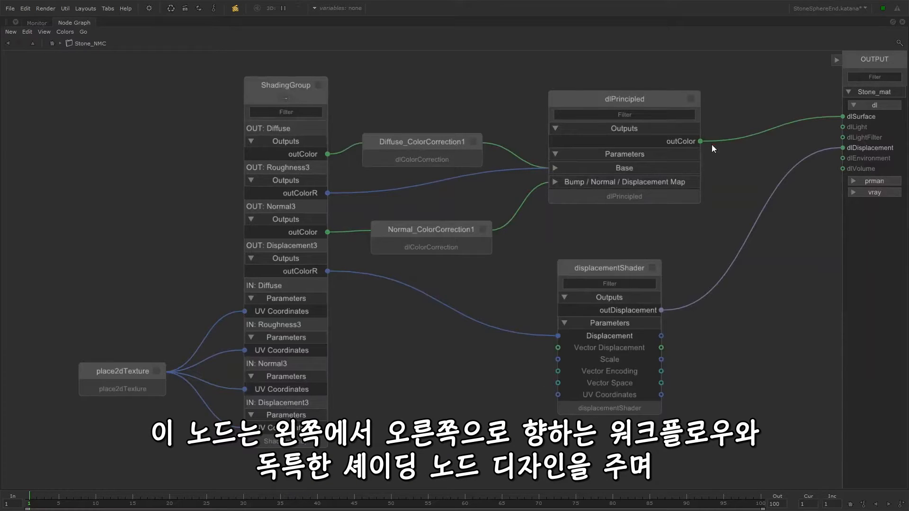
drag(675, 100, 678, 77)
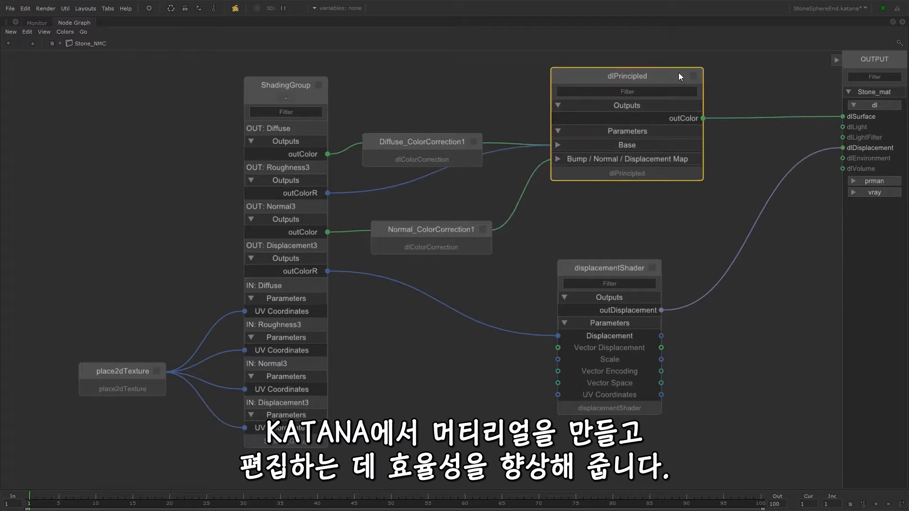
drag(624, 263, 633, 291)
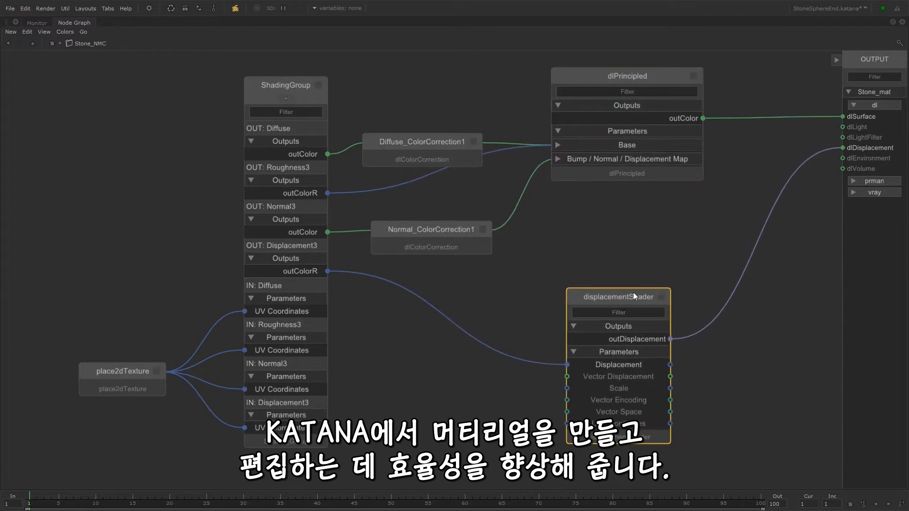
click(645, 76)
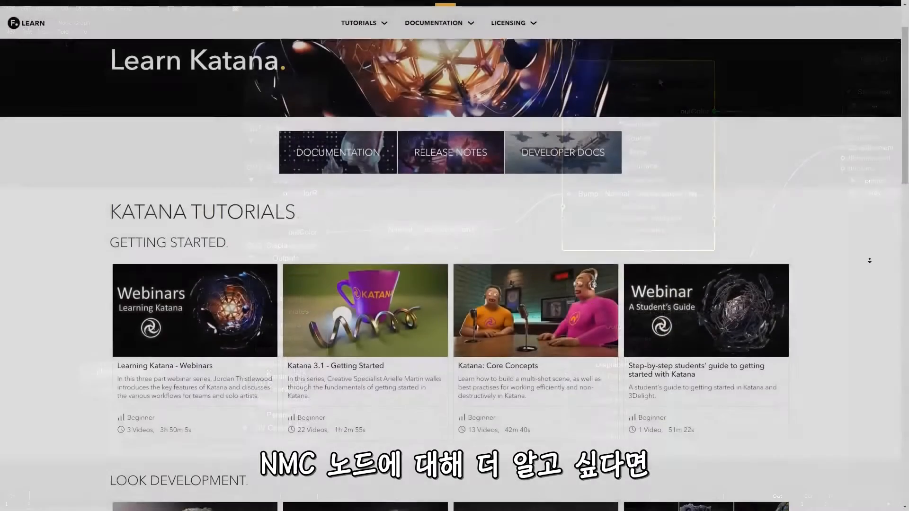
Switch to the Foundry Learn page for Katana and open the Creating Materials in Katana 3.2 tutorial under Look Development
scroll(870, 260, down, 3)
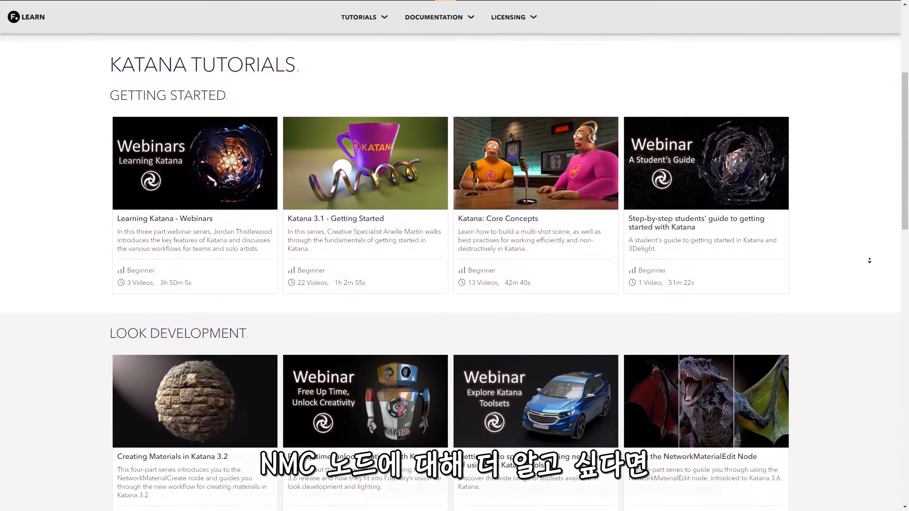
scroll(870, 260, down, 3)
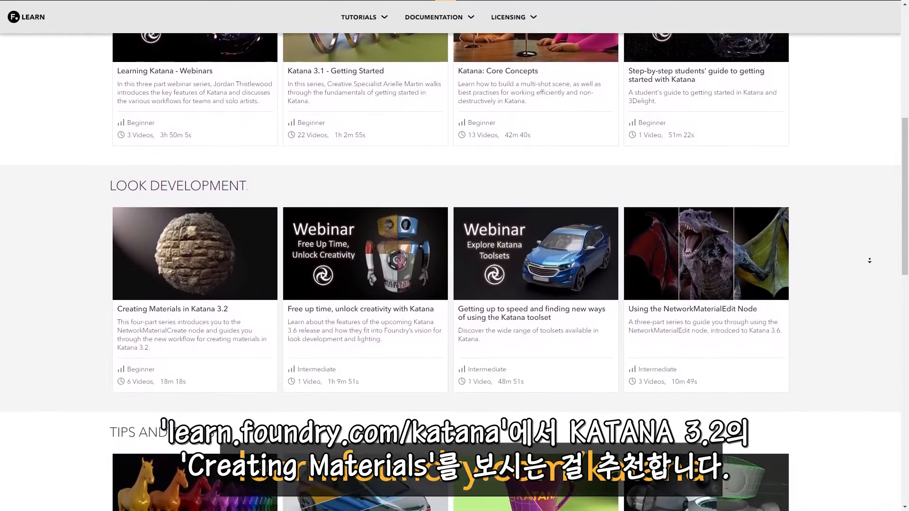
scroll(870, 260, down, 1)
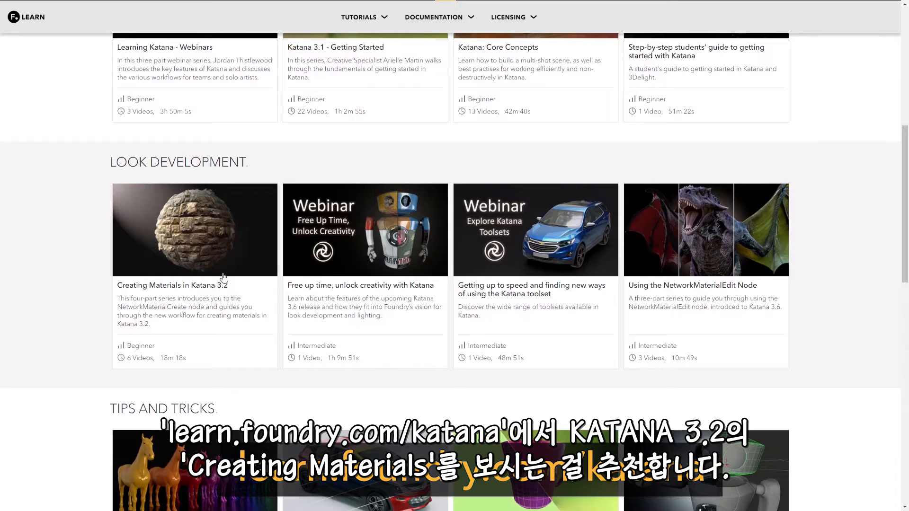
click(212, 292)
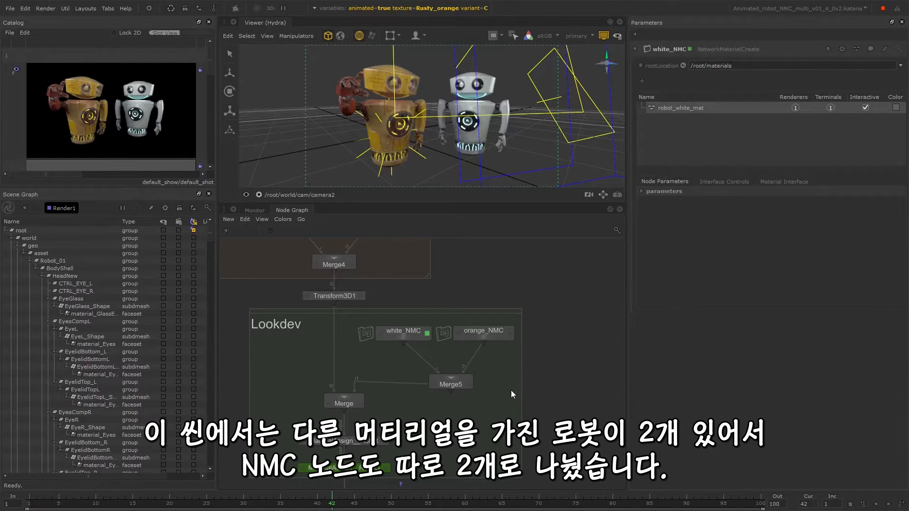
Open the parameters of the white_NMC node and add a second NetworkMaterial to it
scroll(507, 373, up, 3)
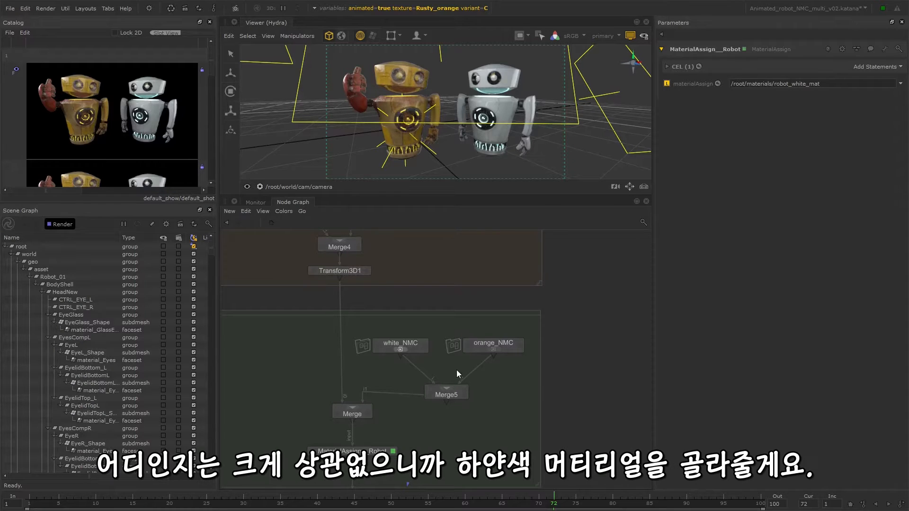
click(424, 346)
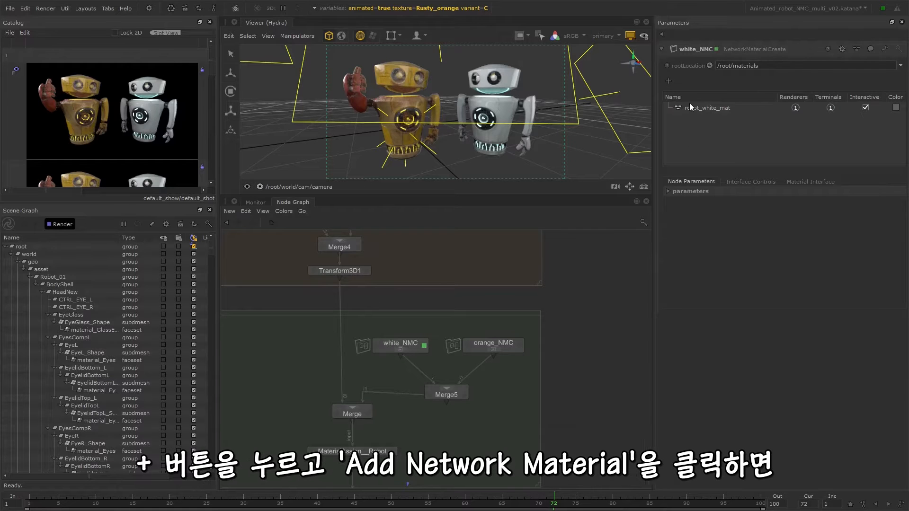
click(669, 81)
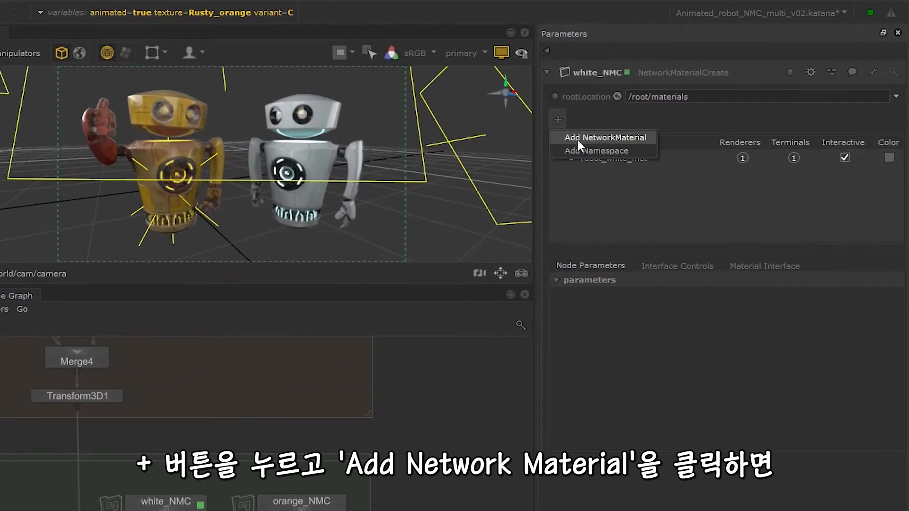
click(649, 138)
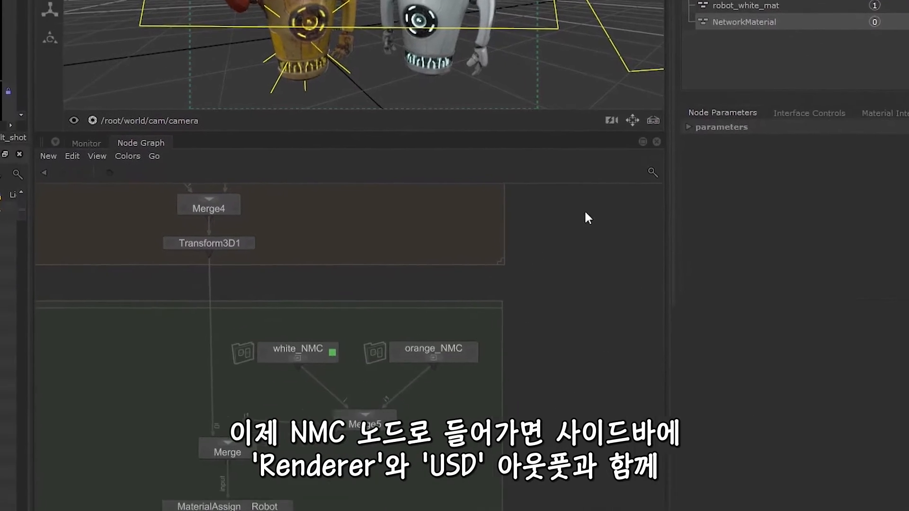
Enter the white_NMC node and collapse the renderer outputs of the new NetworkMaterial in the output sidebar
click(373, 276)
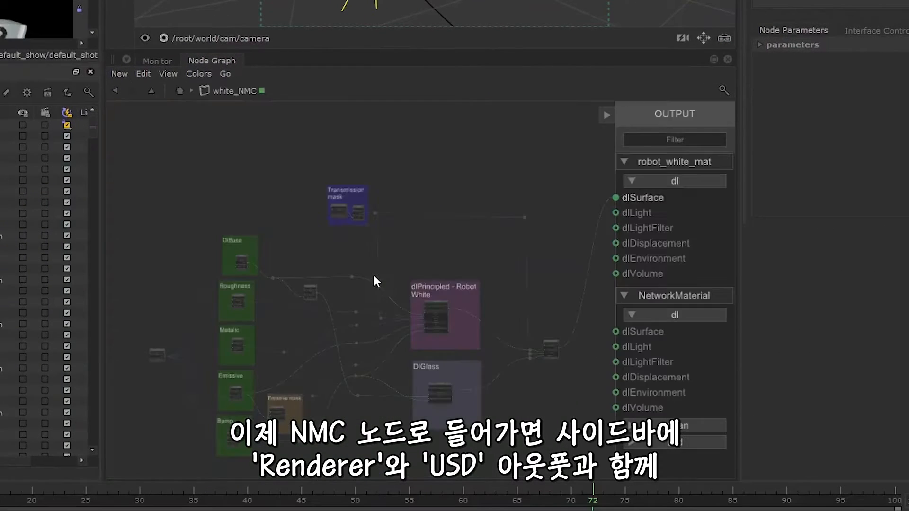
middle_drag(551, 433, 556, 386)
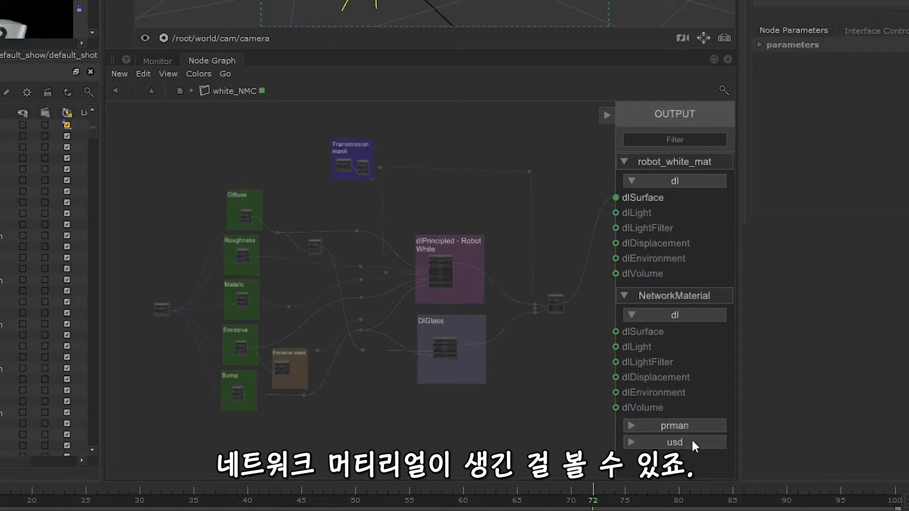
click(707, 315)
click(697, 332)
click(700, 332)
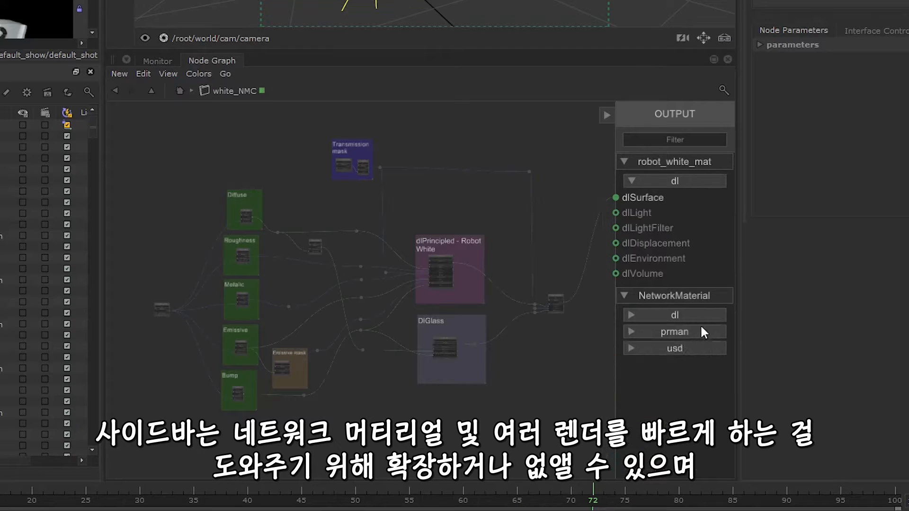
Collapse and re-expand the NetworkMaterial and robot_white_mat entries in the output sidebar
click(707, 303)
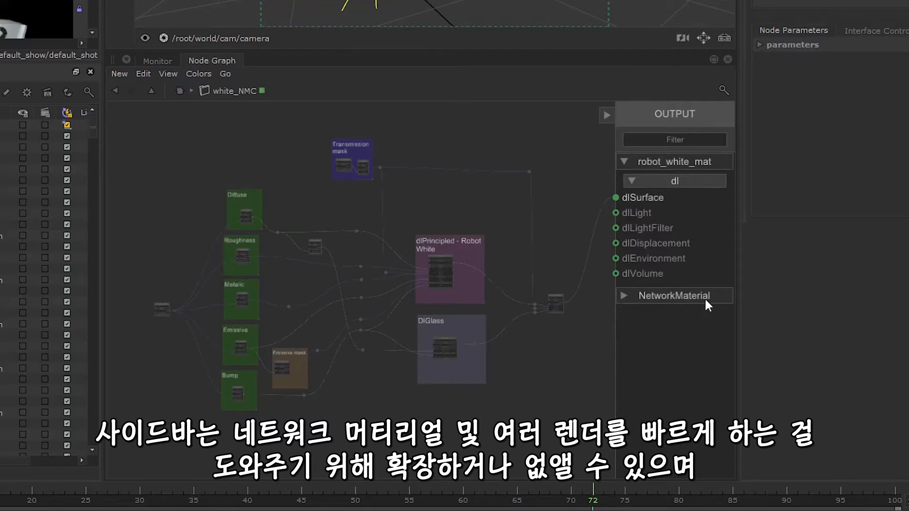
click(718, 163)
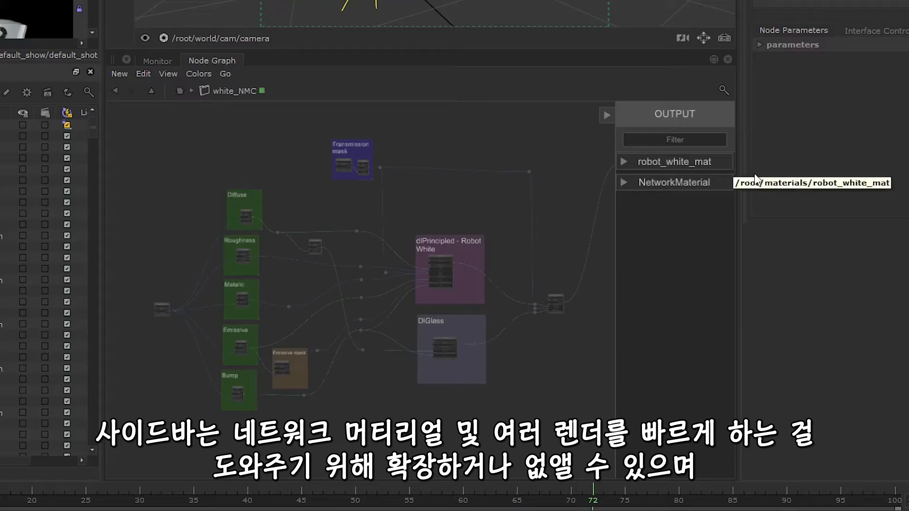
click(731, 165)
click(698, 298)
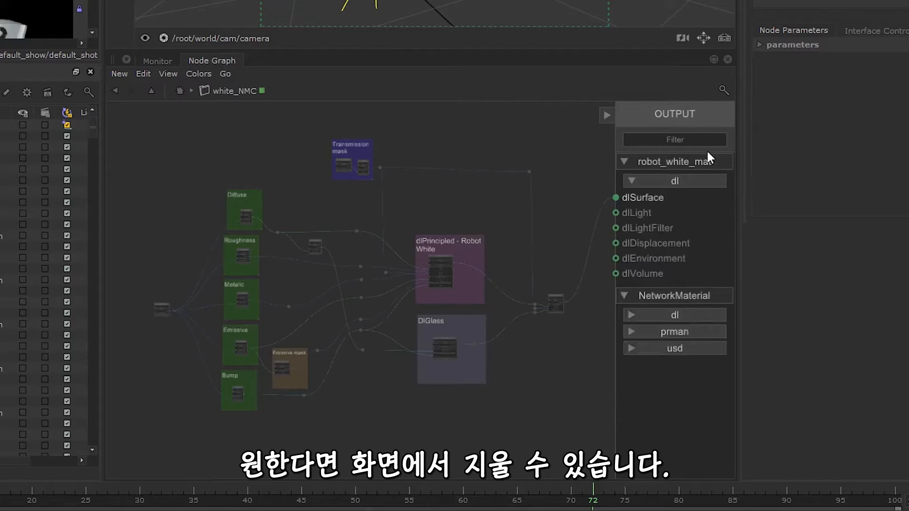
Hide and show the output sidebar, and refresh the sidebar terminals of white_NMC
click(609, 115)
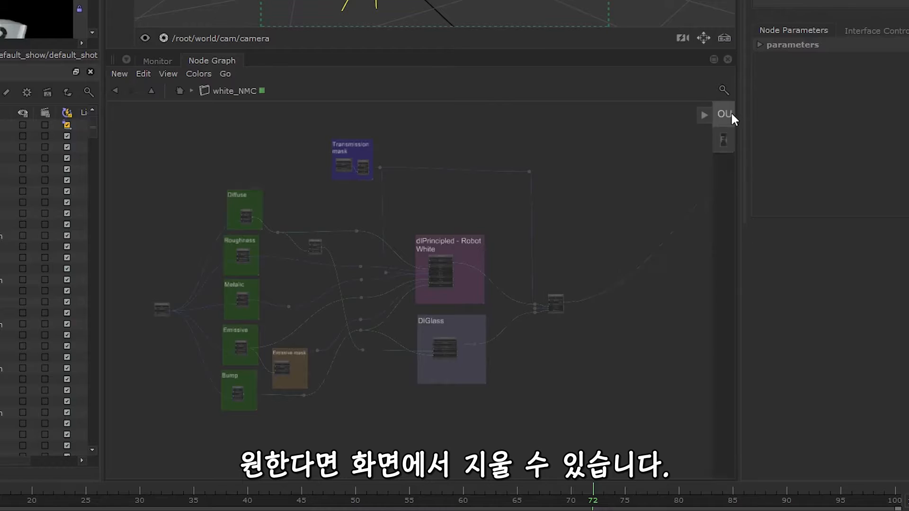
click(728, 115)
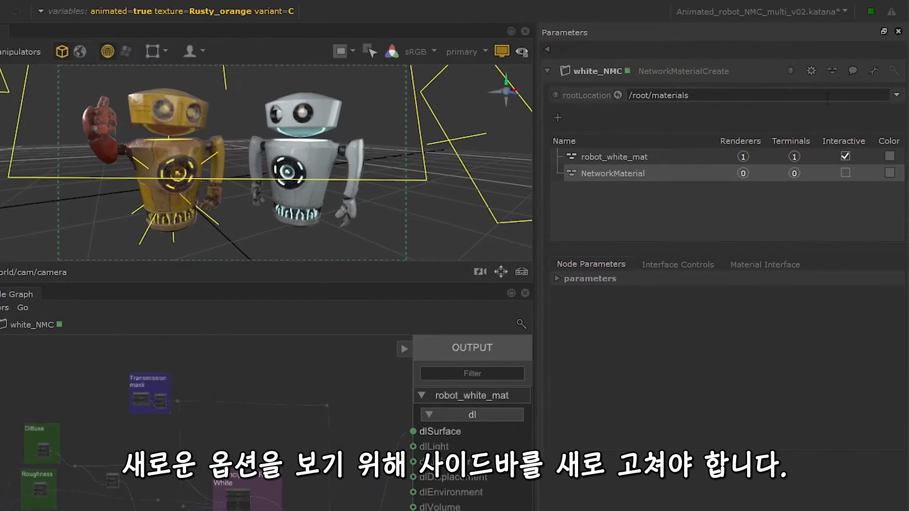
click(815, 74)
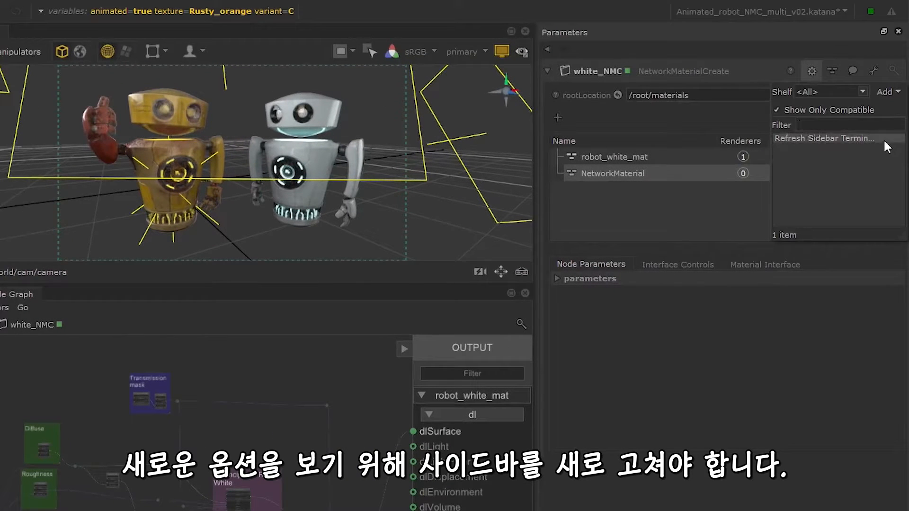
click(863, 140)
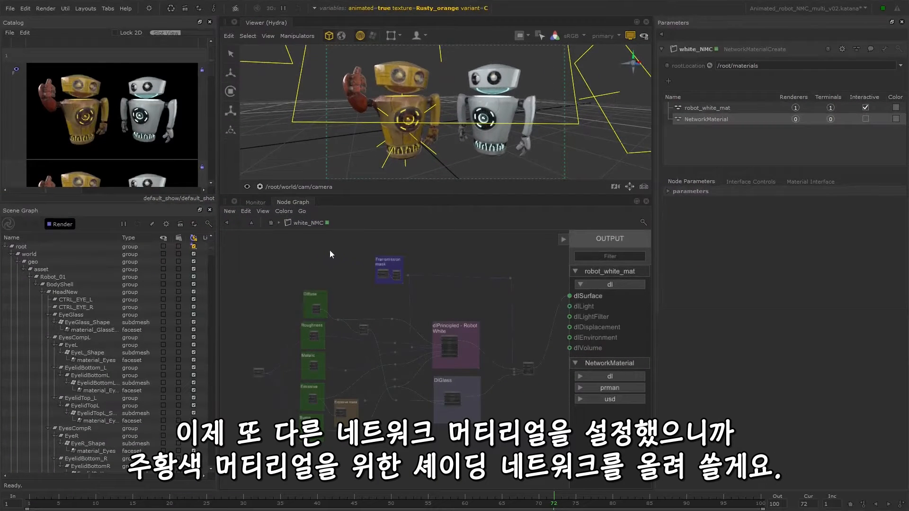
Leave white_NMC, enter orange_NMC and copy its entire shading network
click(271, 223)
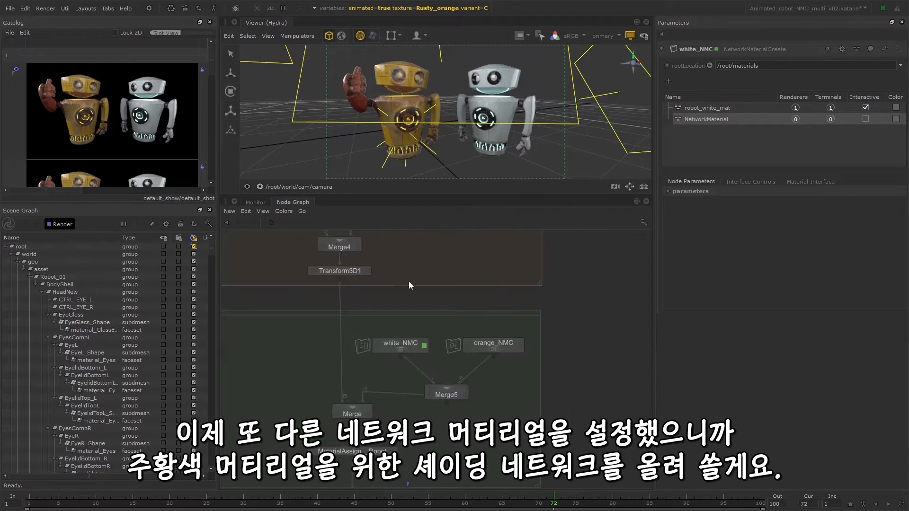
ctrl+middle_click(484, 348)
scroll(498, 280, down, 4)
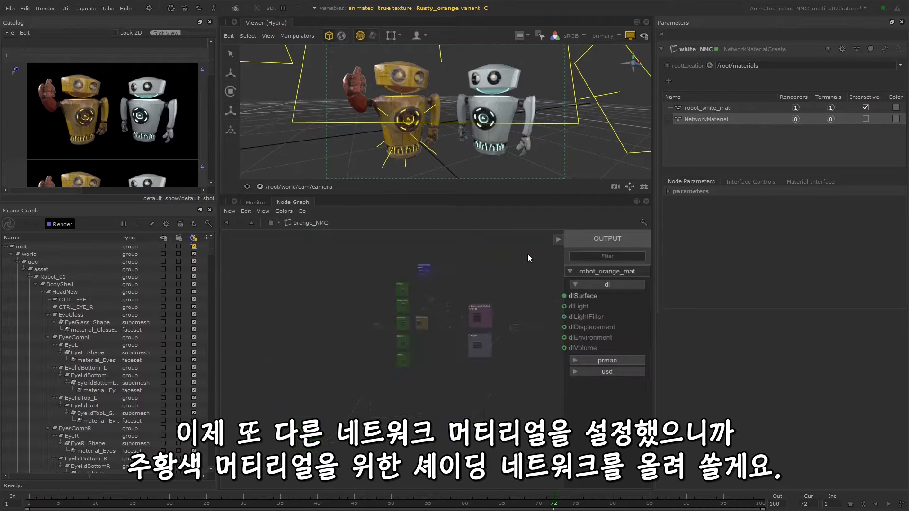
drag(528, 254, 359, 368)
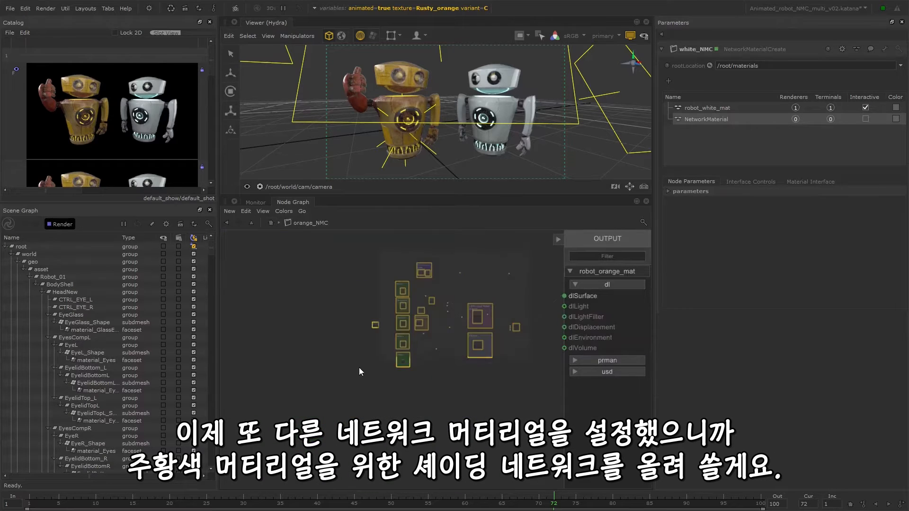
Return inside white_NMC and paste the orange shading network below the white one in an enlarged node graph
click(274, 222)
ctrl+middle_click(403, 348)
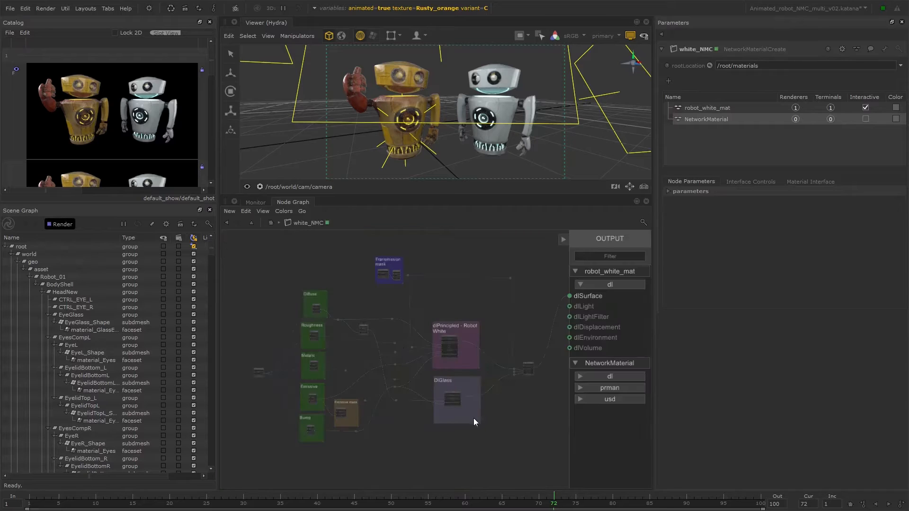
key(space)
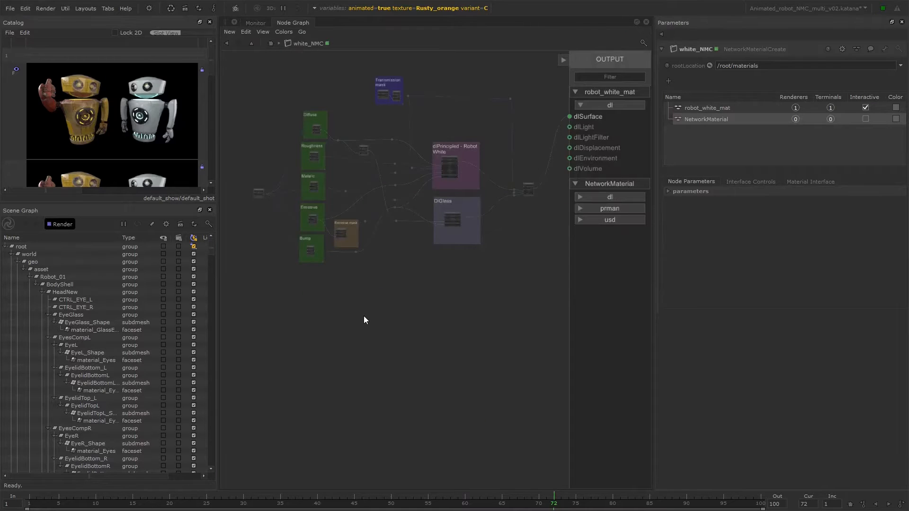
key(ctrl+v)
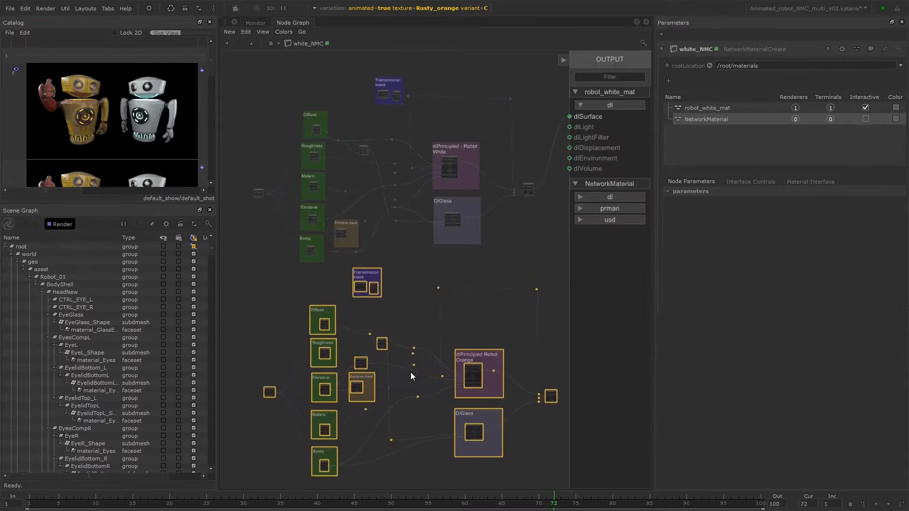
click(424, 274)
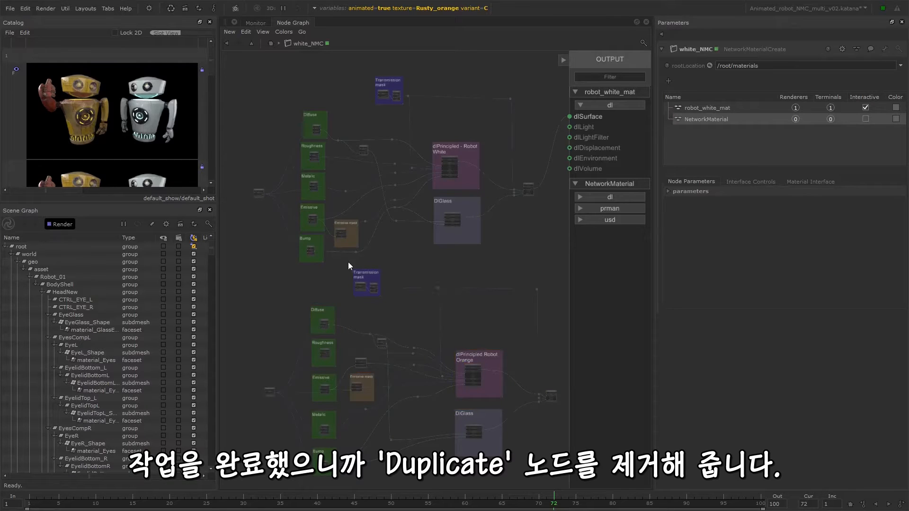
Delete the pasted duplicates: Transmission mask, DlGlass, Roughness, Emissive and its mask, the texture placement node and the extra node beside Diffuse
click(366, 283)
key(Delete)
click(495, 415)
key(Delete)
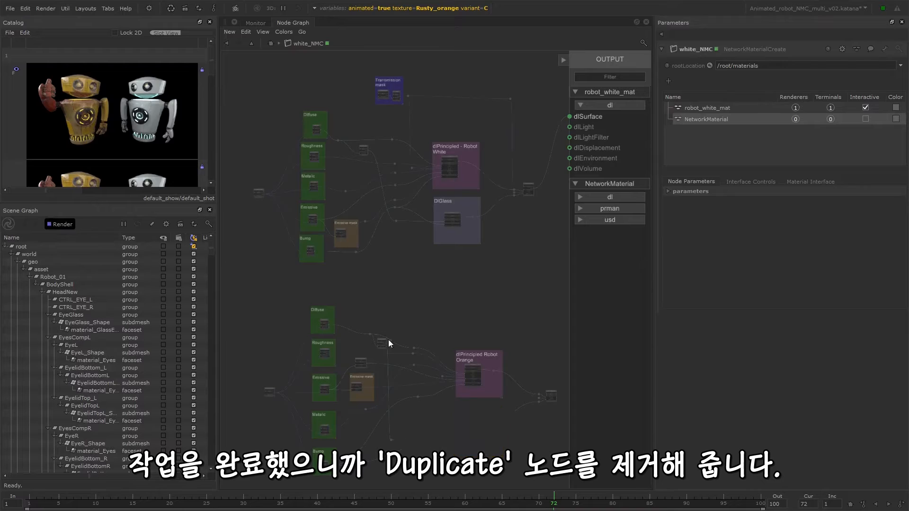
key(Delete)
drag(310, 373, 384, 399)
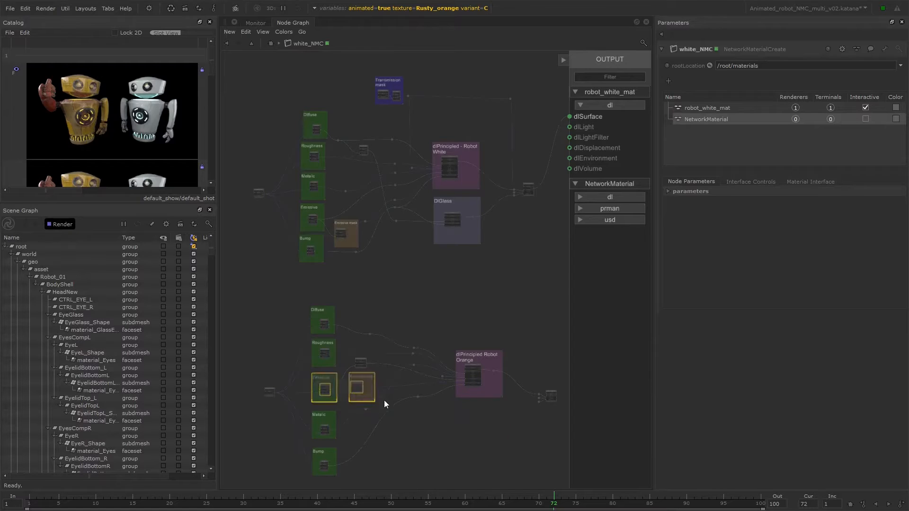
key(Delete)
key(Delete)
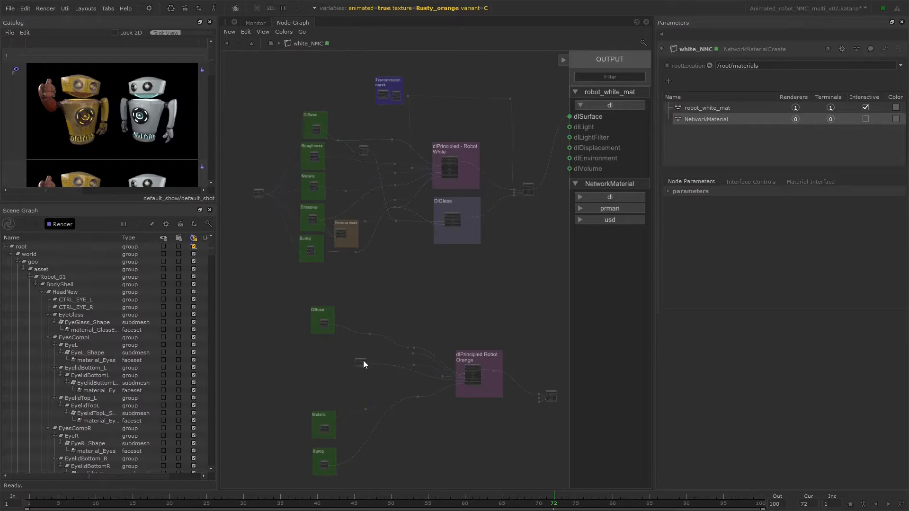
key(Delete)
Move the remaining loose node closer to the orange dlPrincipled group, and the Metalic and Bump groups up beneath Diffuse
click(412, 354)
drag(363, 360, 416, 377)
drag(353, 403, 328, 377)
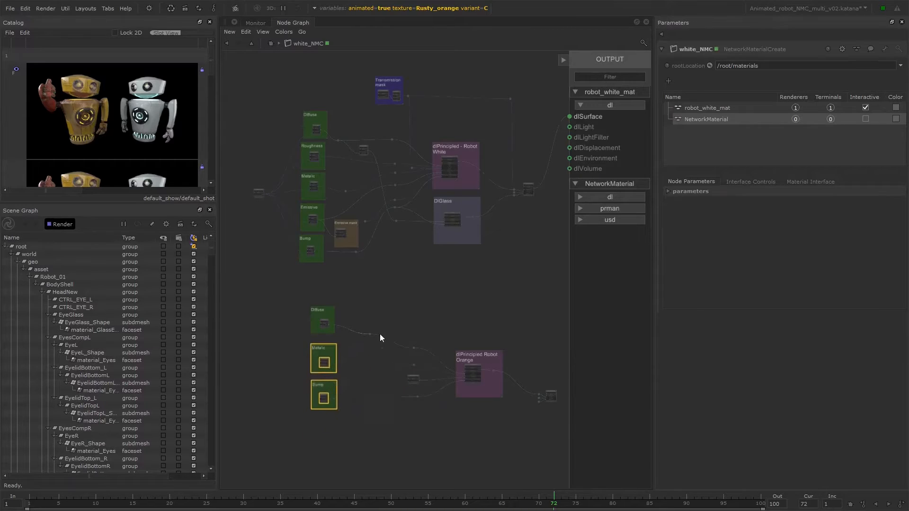
Delete the leftover unused connection dots beside the orange network's layered material node
click(380, 334)
scroll(554, 399, up, 4)
drag(476, 418, 569, 408)
key(Delete)
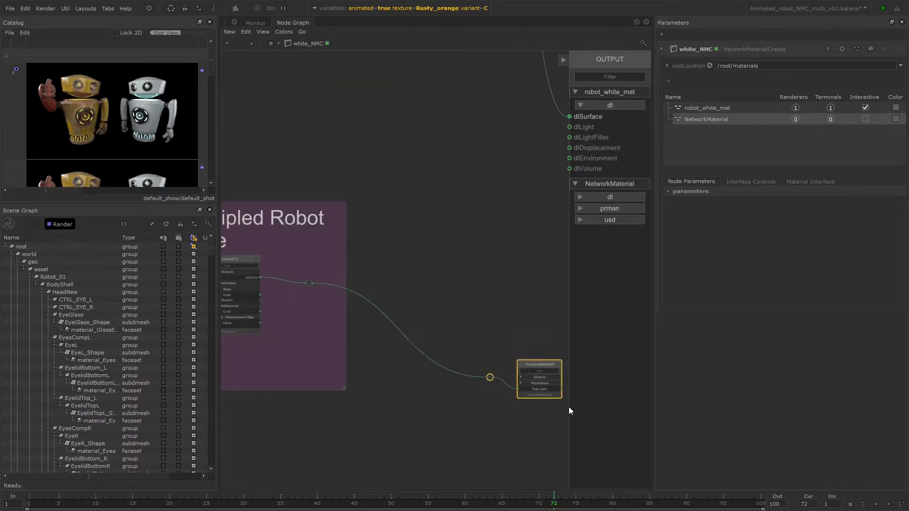
Move the layered material node next to the dlPrincipled Robot Orange group and fully expand the ports of both shader nodes
drag(540, 363, 441, 267)
key(alt+3)
drag(235, 260, 268, 261)
key(alt+3)
click(307, 421)
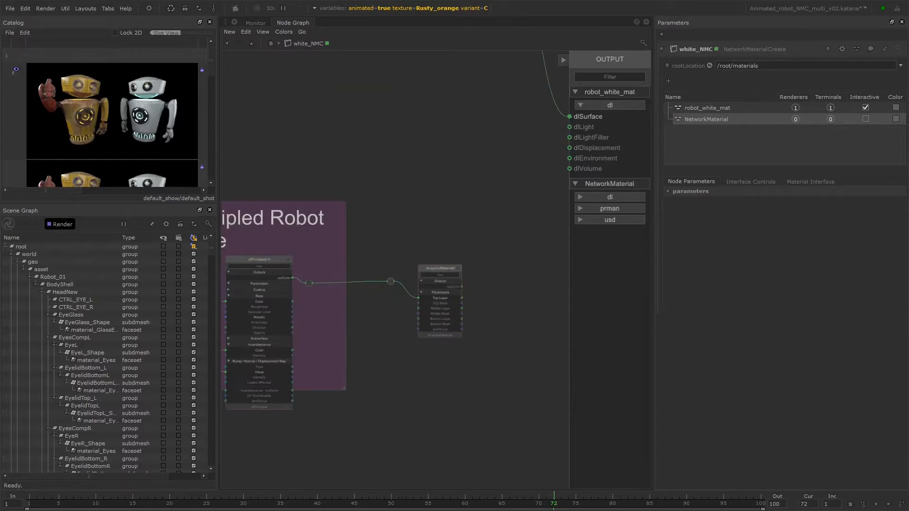
Fully expand the ports of the loose colour correction node feeding the orange dlPrincipled and nudge it into place
scroll(307, 421, down, 4)
middle_drag(308, 422, 606, 412)
click(451, 353)
key(alt+3)
drag(453, 355, 449, 349)
click(402, 327)
middle_drag(403, 327, 505, 361)
drag(374, 277, 372, 269)
Move the entire orange network up so it sits close beneath the white network
scroll(372, 269, down, 4)
middle_drag(497, 265, 378, 259)
drag(499, 248, 232, 374)
middle_drag(331, 387, 430, 434)
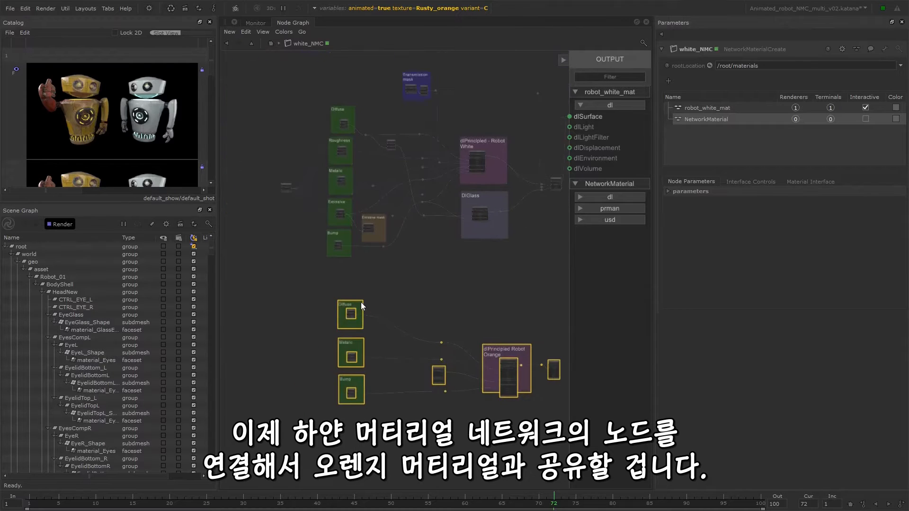
drag(361, 302, 350, 269)
Move the orange dlPrincipled group with its colour correction, layered material and connection dots up, level with the orange texture groups
drag(552, 273, 401, 399)
drag(501, 315, 490, 278)
click(400, 356)
Move the shared texture placement node down, midway between the white and orange texture groups
scroll(292, 312, up, 4)
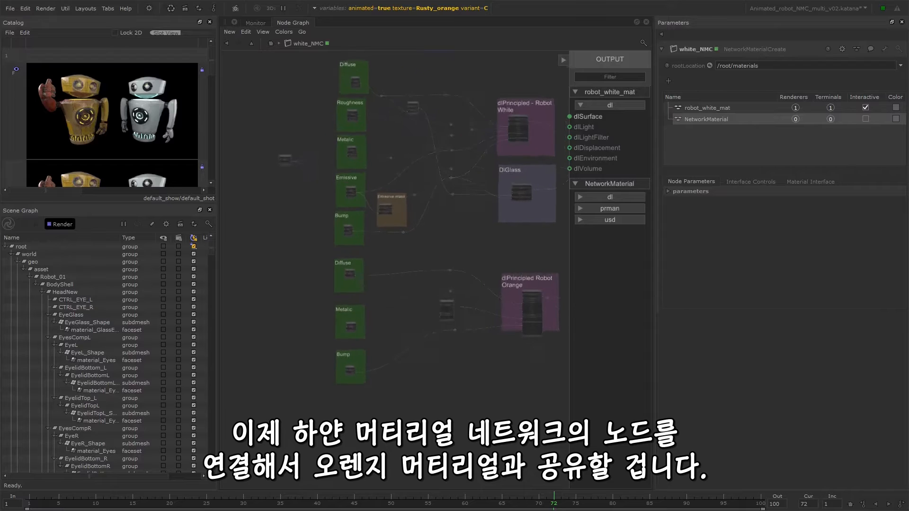
middle_drag(314, 201, 320, 233)
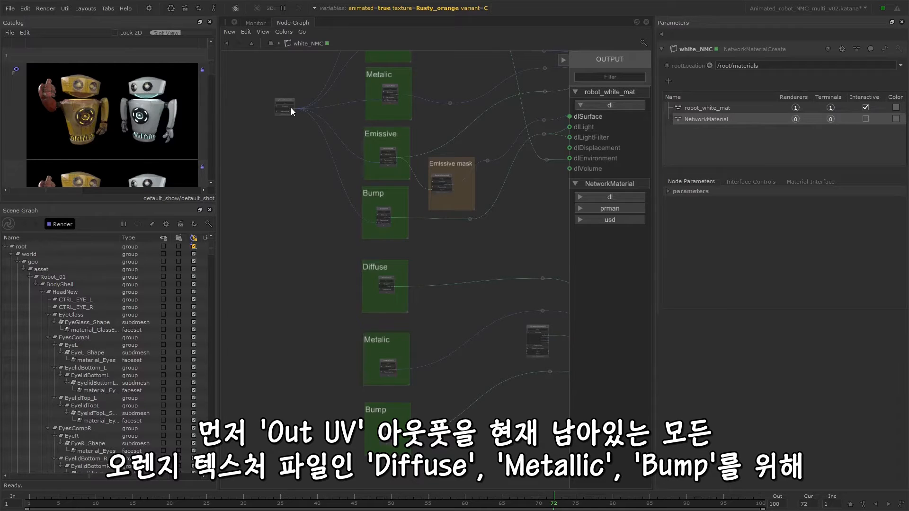
drag(348, 240, 417, 460)
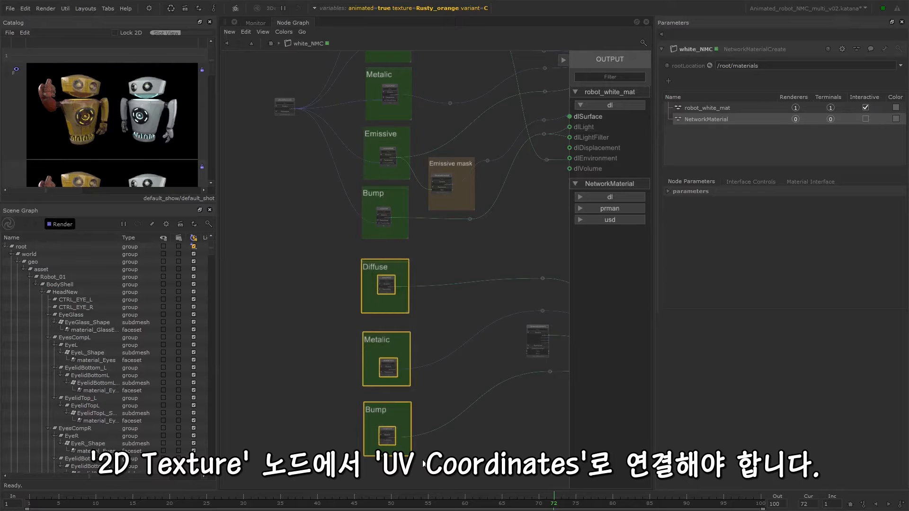
drag(285, 101, 279, 239)
Connect the placement node's UV output to the UV Coordinates inputs of the orange Diffuse and Metalic file nodes
scroll(289, 343, up, 2)
scroll(420, 270, up, 1)
middle_drag(420, 271, 481, 184)
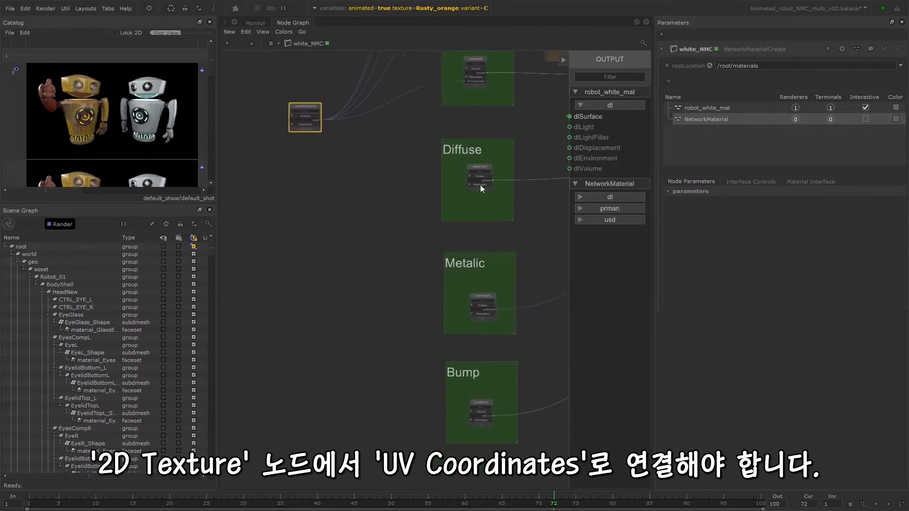
double_click(474, 167)
click(319, 121)
click(463, 249)
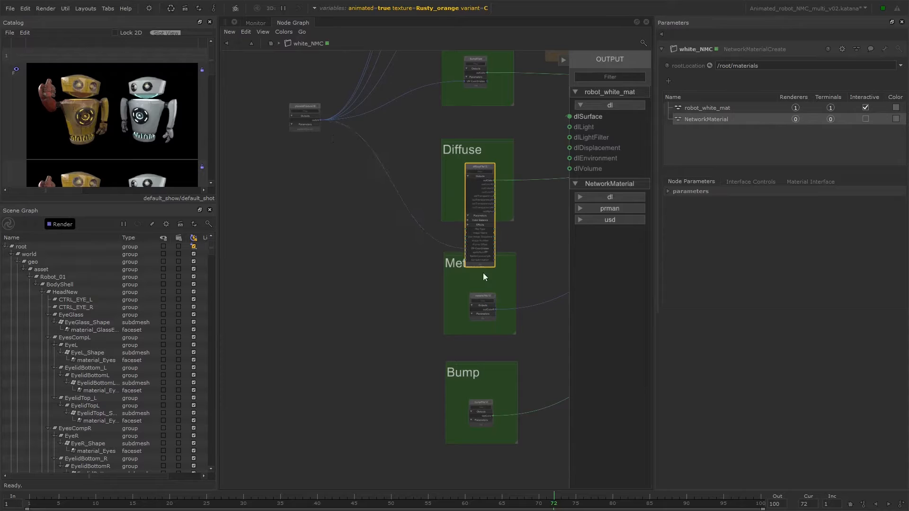
double_click(483, 298)
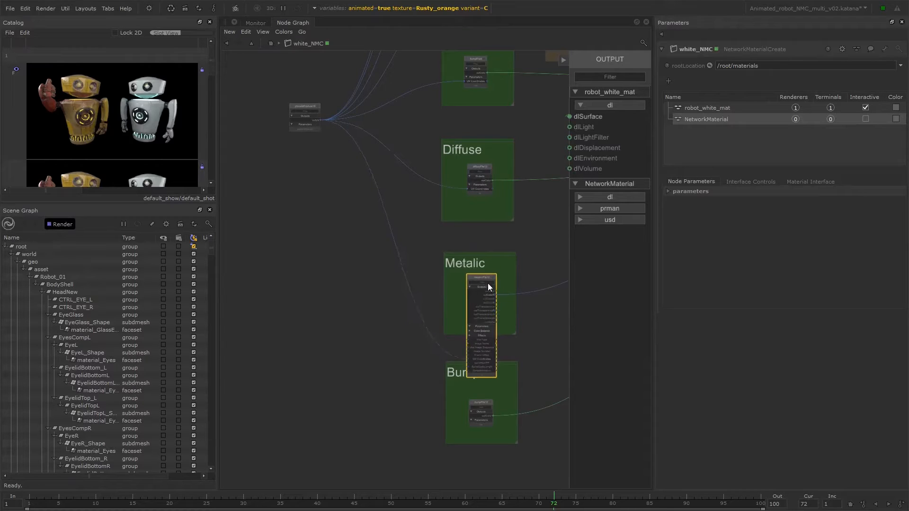
Connect the placement node's UV output to the UV Coordinates input of the orange Bump file node
click(478, 405)
click(320, 121)
middle_drag(463, 473, 454, 416)
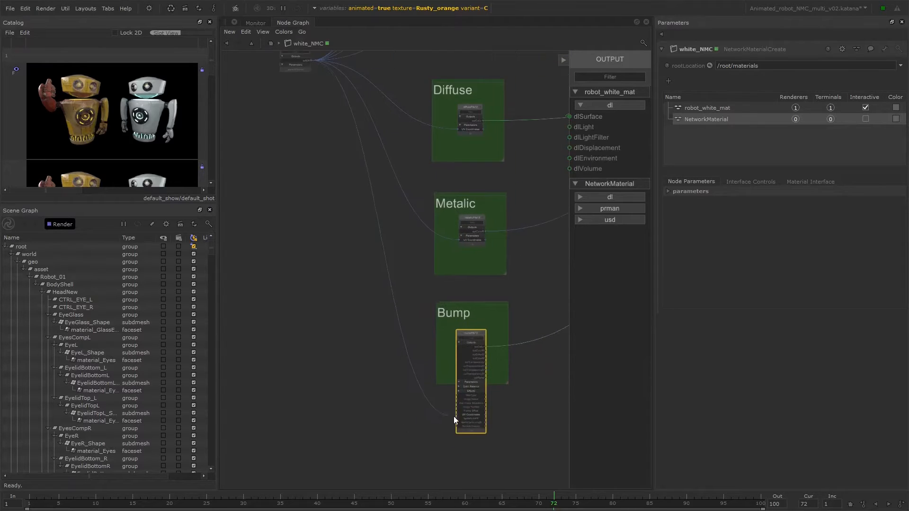
click(457, 418)
click(477, 337)
Connect outColorR of the white network's Roughness file to the Roughness input of the orange dlPrincipled
scroll(476, 337, down, 3)
middle_drag(554, 132, 450, 352)
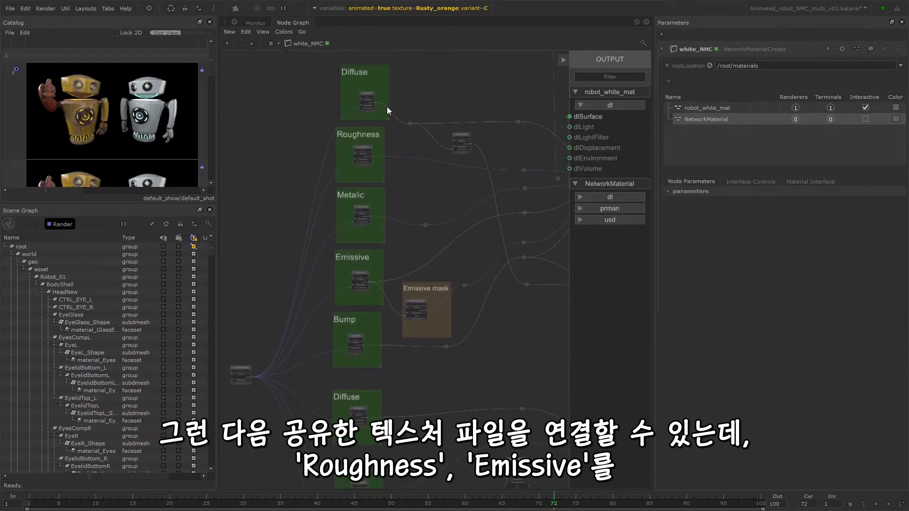
click(374, 129)
click(377, 254)
click(377, 252)
click(398, 223)
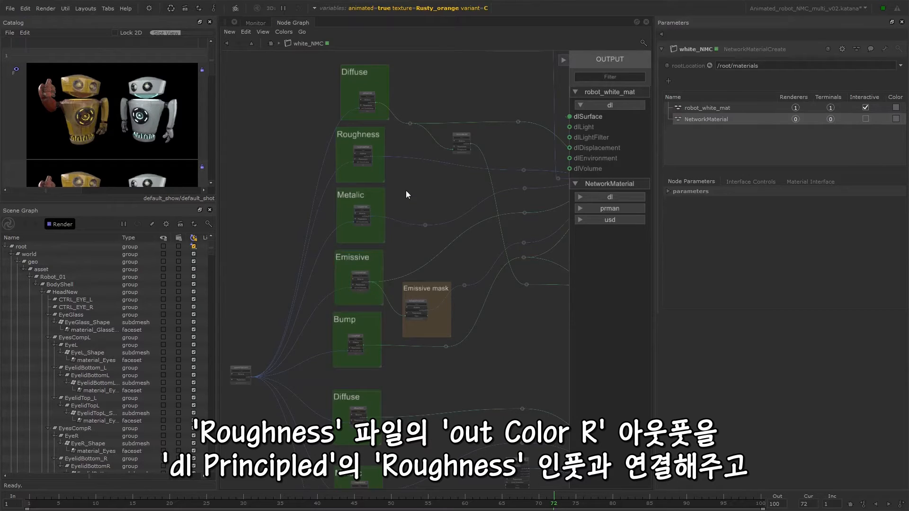
scroll(365, 150, up, 5)
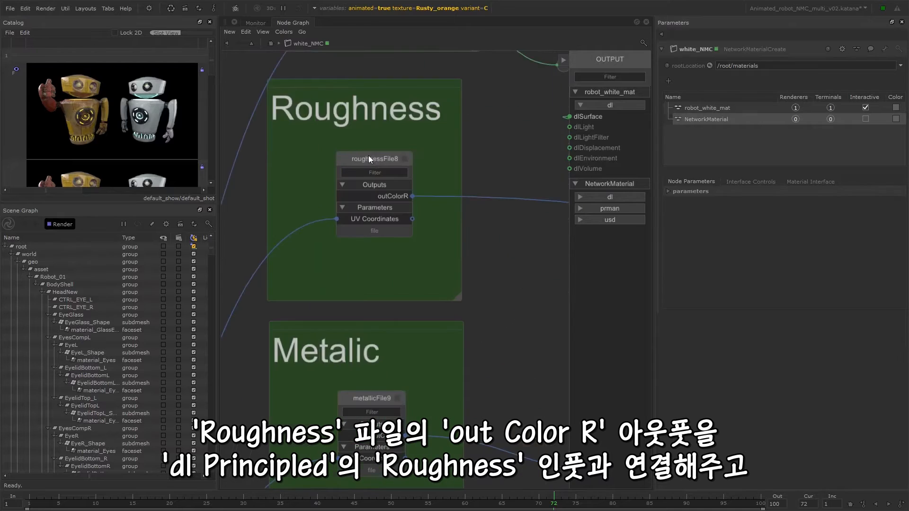
click(414, 196)
scroll(518, 303, down, 5)
middle_drag(533, 324, 288, 204)
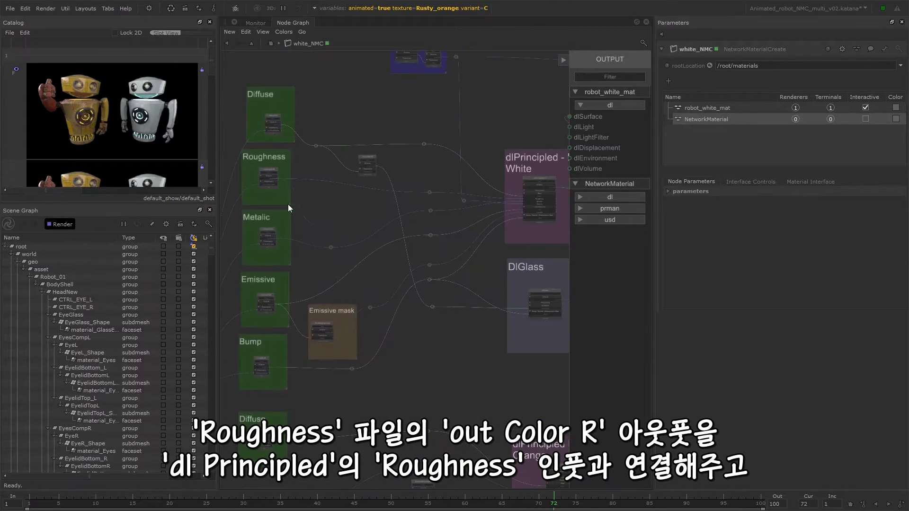
middle_drag(489, 397, 424, 326)
scroll(424, 325, up, 5)
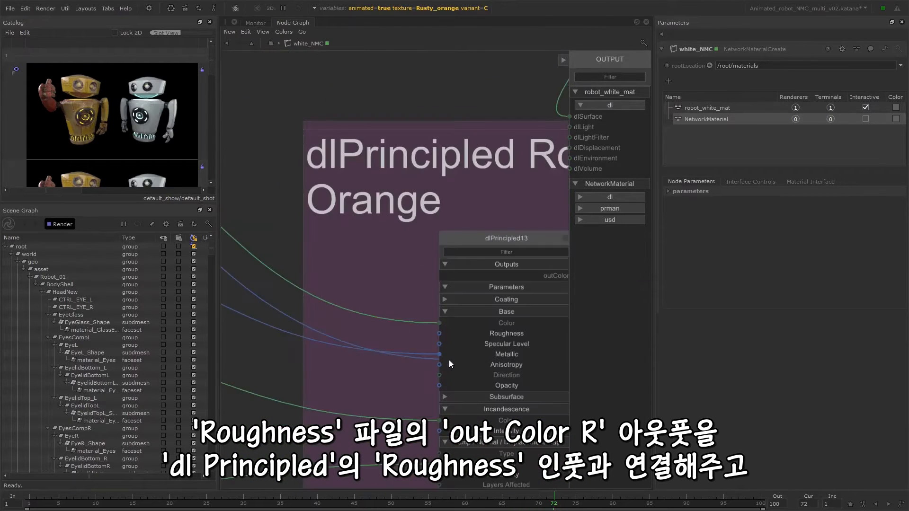
click(439, 334)
Connect outColor of the white network's Emissive file to the Input of the orange network's colour correction node
scroll(371, 209, down, 5)
middle_drag(371, 209, 462, 277)
scroll(283, 243, up, 5)
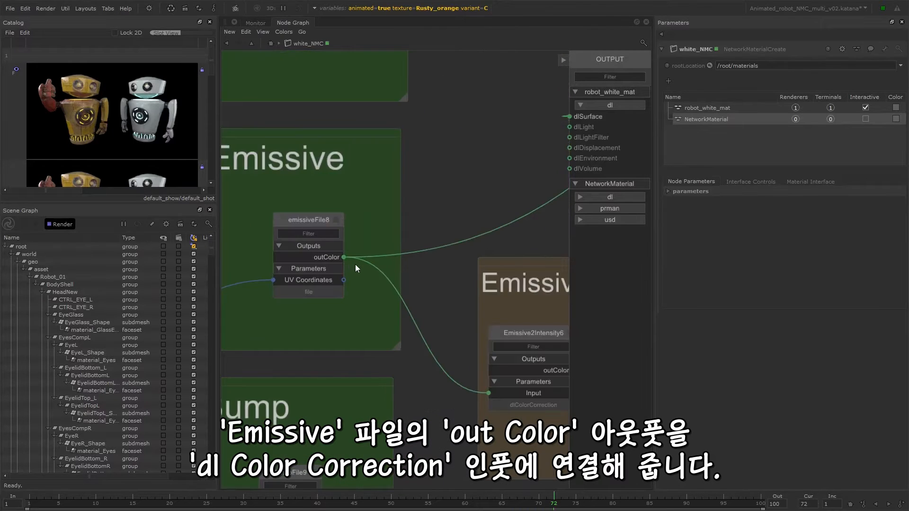
scroll(419, 412, down, 4)
middle_drag(431, 430, 291, 171)
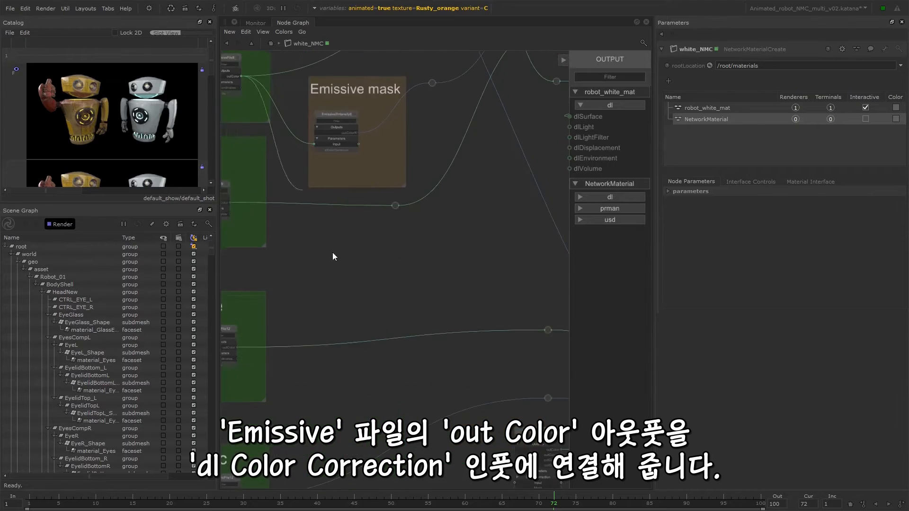
middle_drag(498, 383, 449, 293)
scroll(469, 422, up, 3)
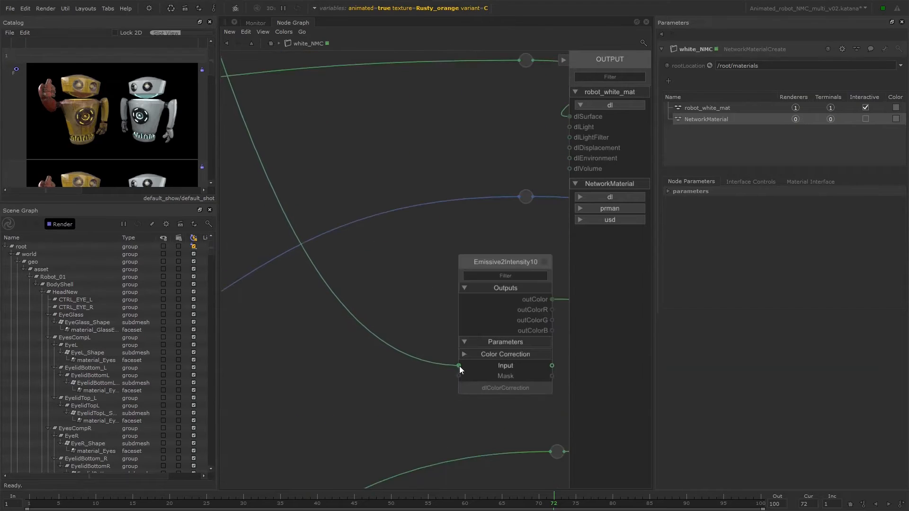
click(459, 366)
Connect outColorR of the Emissive mask's colour correction node to the Incandescence Intensity input of the orange dlPrincipled
scroll(405, 384, down, 6)
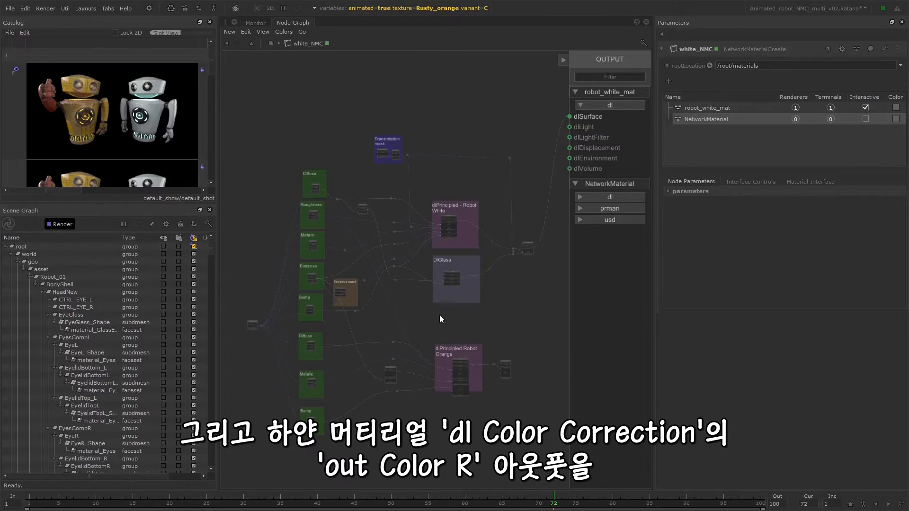
scroll(322, 283, up, 6)
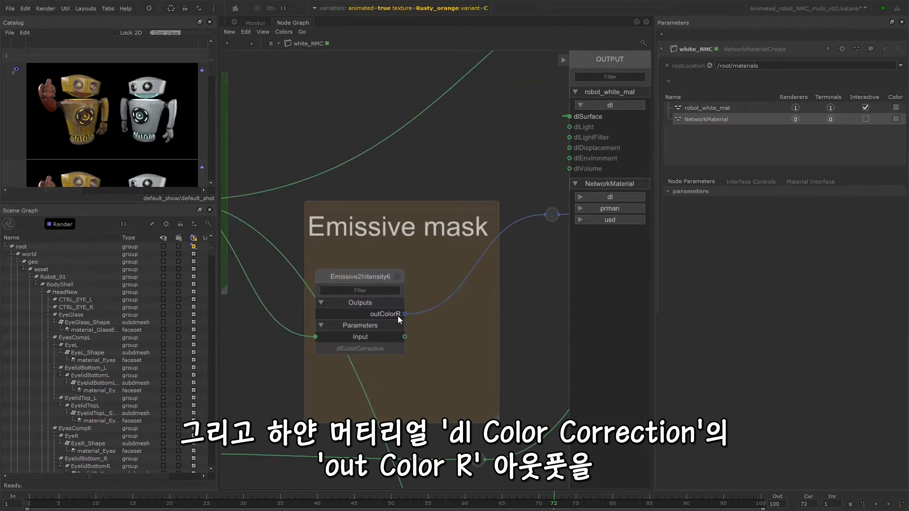
click(404, 313)
middle_drag(541, 406, 428, 280)
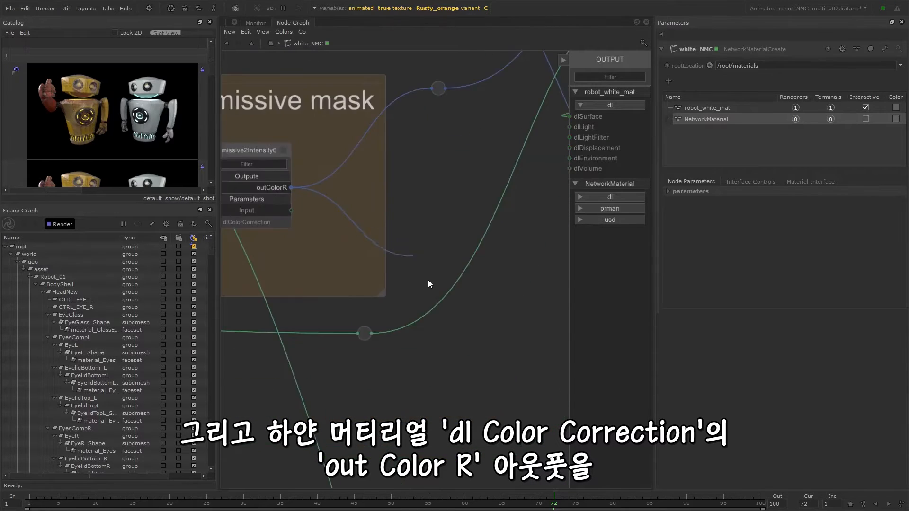
scroll(464, 333, down, 6)
middle_drag(568, 466, 443, 326)
scroll(516, 325, up, 3)
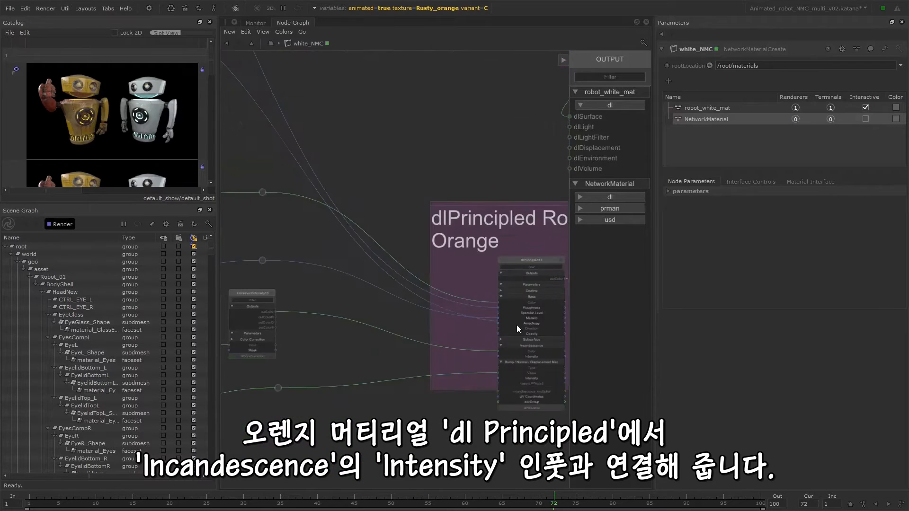
middle_drag(494, 353, 396, 340)
scroll(397, 345, up, 3)
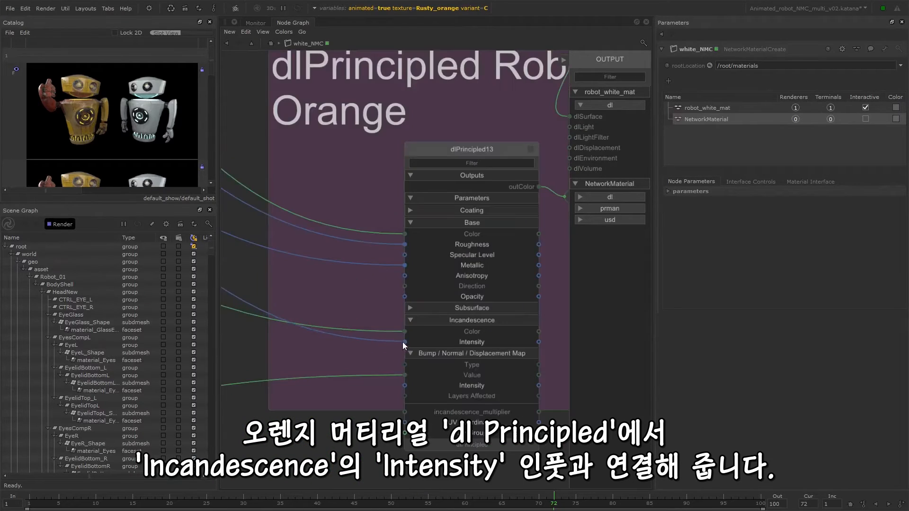
click(403, 342)
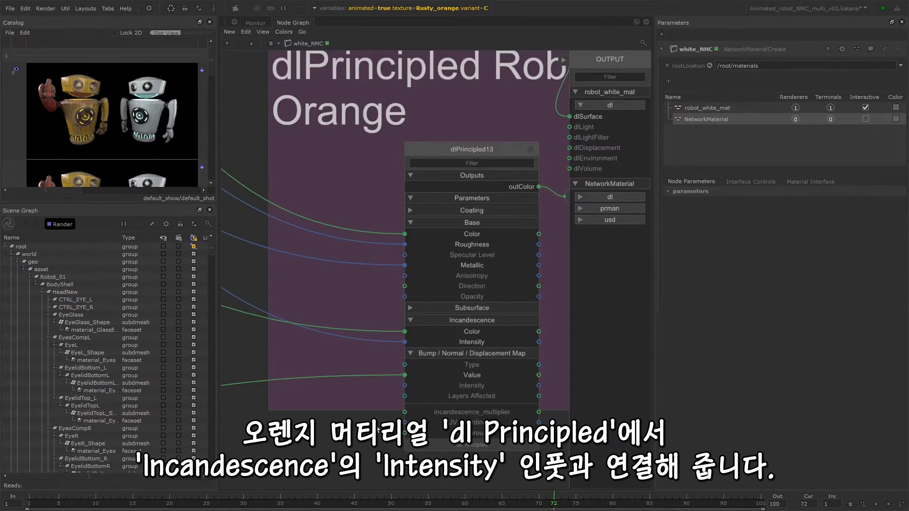
Connect outputR of the Transmission mask's clamp node to the Opacity input of the orange dlPrincipled
scroll(379, 430, down, 6)
middle_drag(366, 292, 432, 237)
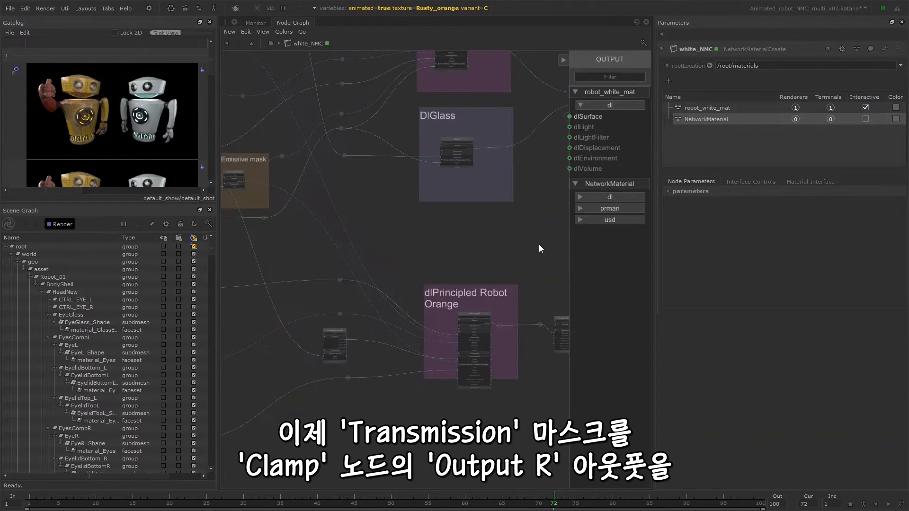
scroll(539, 244, down, 4)
scroll(427, 179, up, 3)
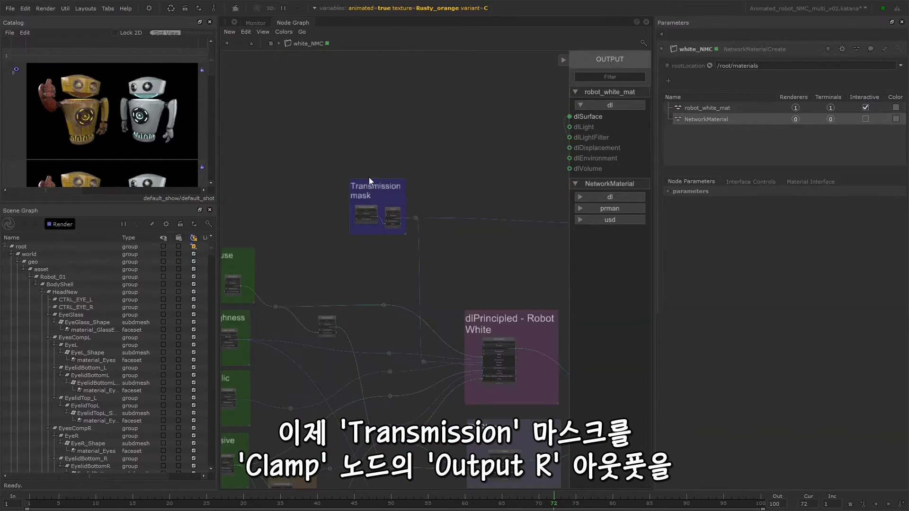
scroll(416, 221, up, 5)
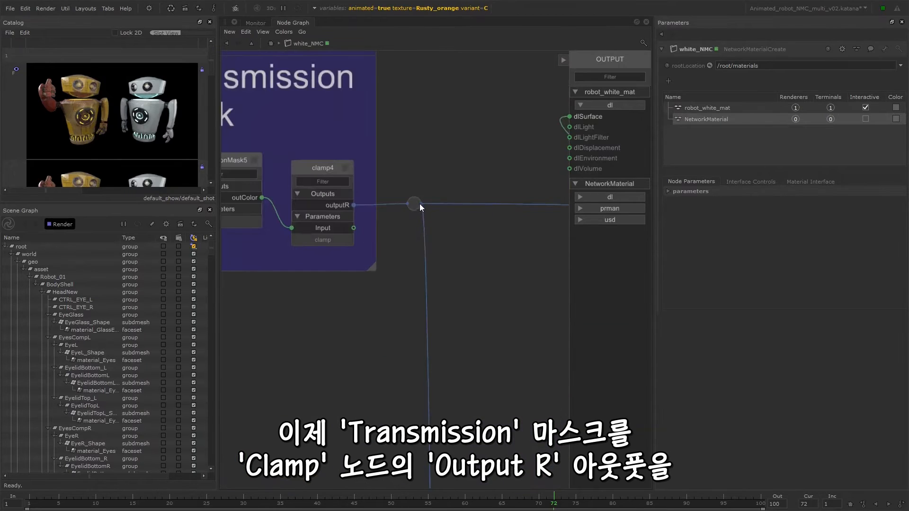
scroll(462, 299, down, 5)
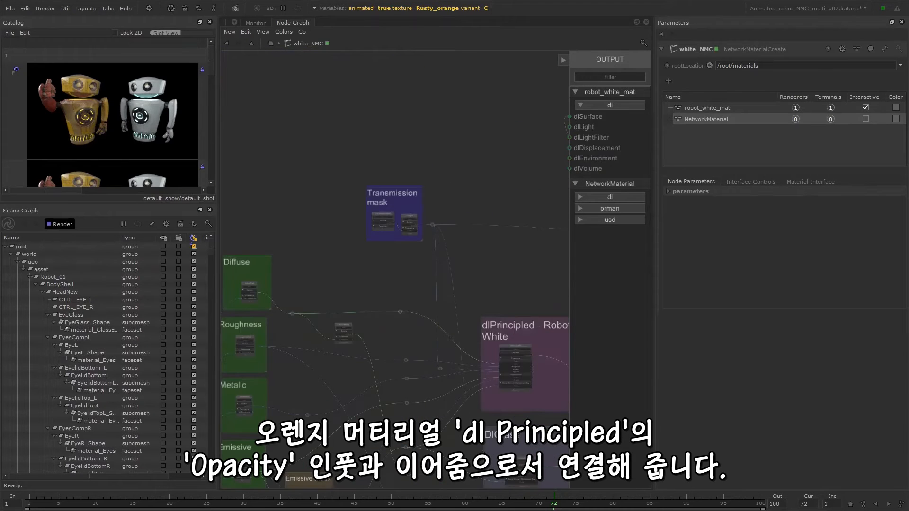
middle_drag(460, 413, 429, 251)
middle_drag(488, 412, 476, 288)
scroll(483, 374, up, 5)
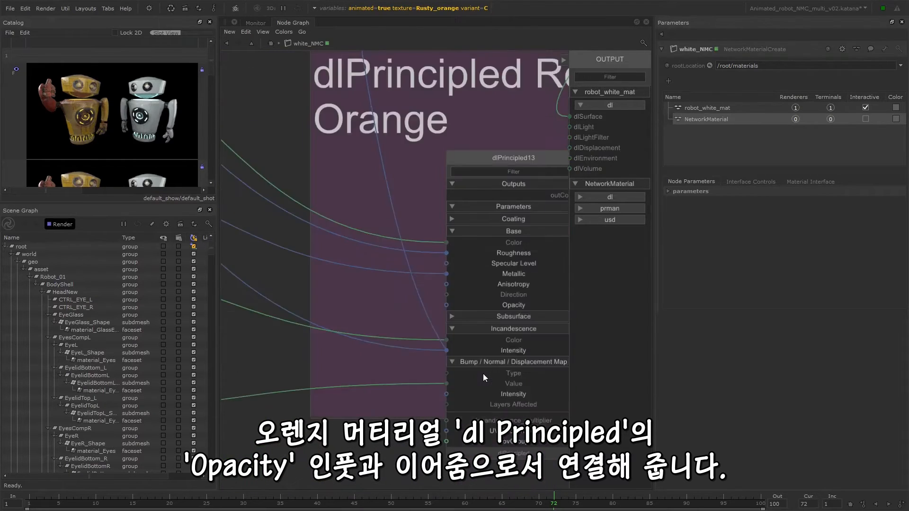
click(447, 305)
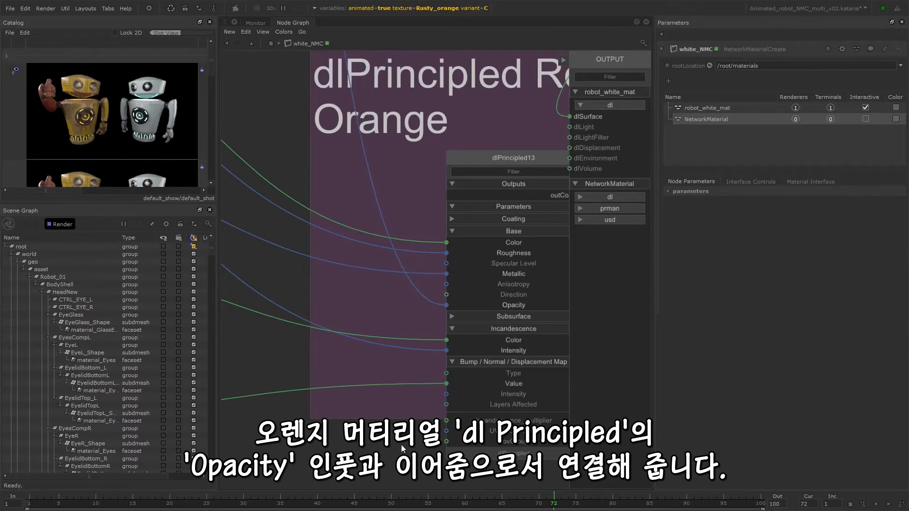
Show all the ports of the orange network's dlLayeredMaterial node
scroll(481, 408, down, 8)
scroll(516, 364, up, 3)
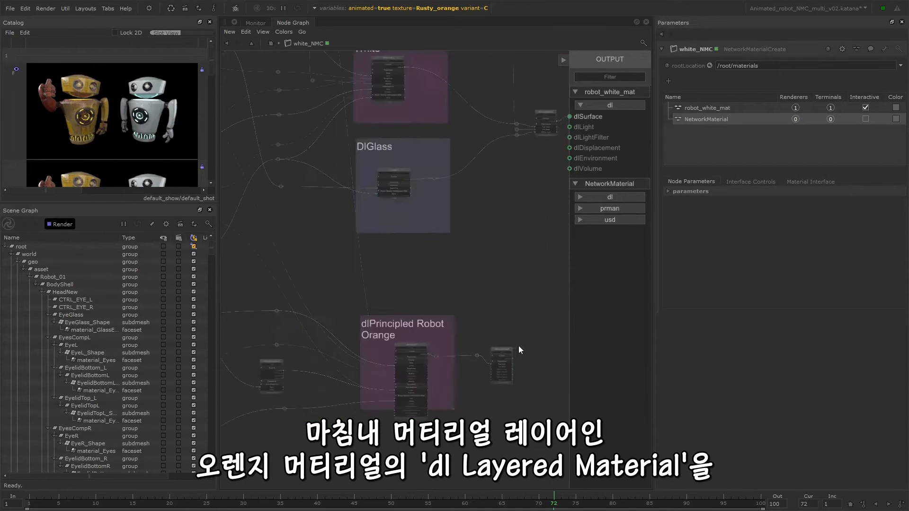
scroll(518, 350, up, 3)
click(493, 351)
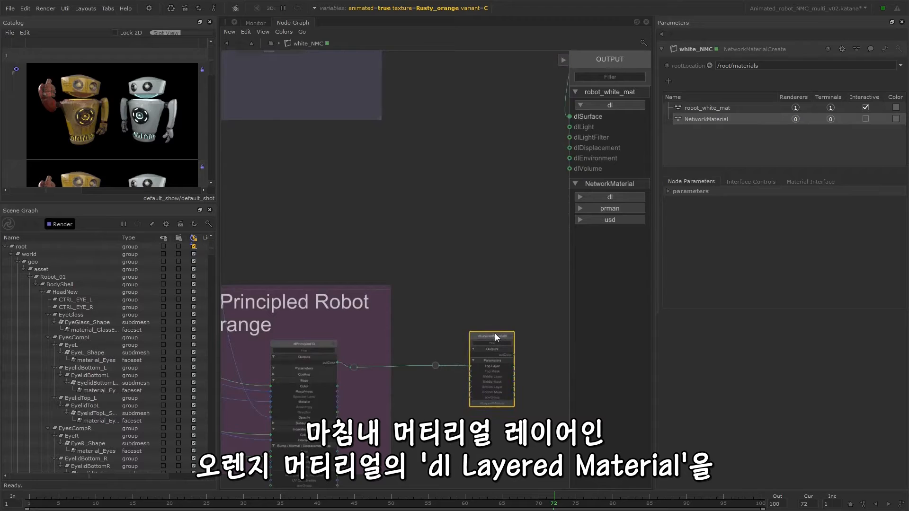
scroll(481, 369, up, 3)
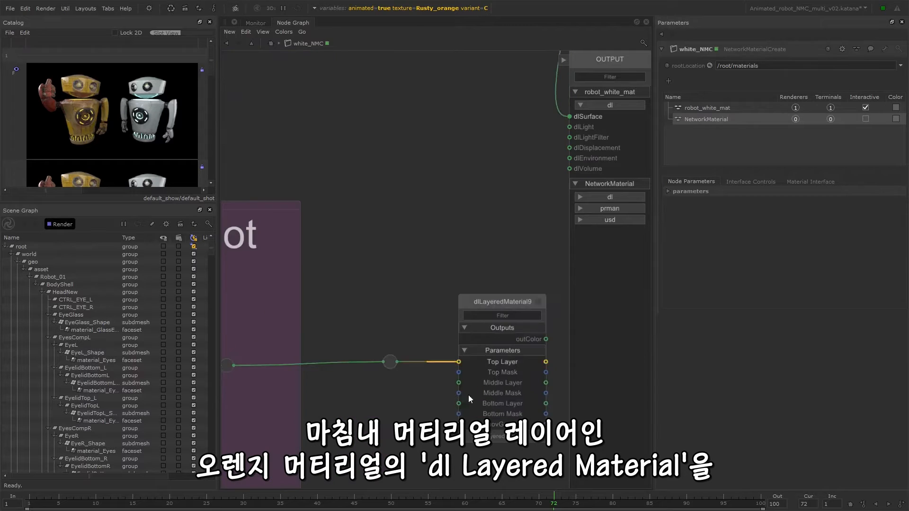
Connect the Transmission mask's output to the Top Mask input of the orange network's dlLayeredMaterial
scroll(429, 296, down, 5)
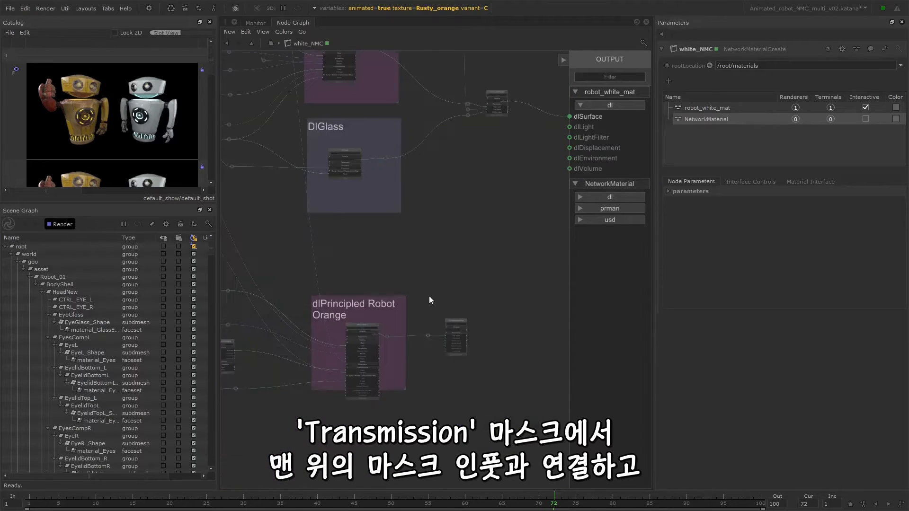
middle_drag(429, 296, 435, 492)
middle_drag(513, 183, 499, 303)
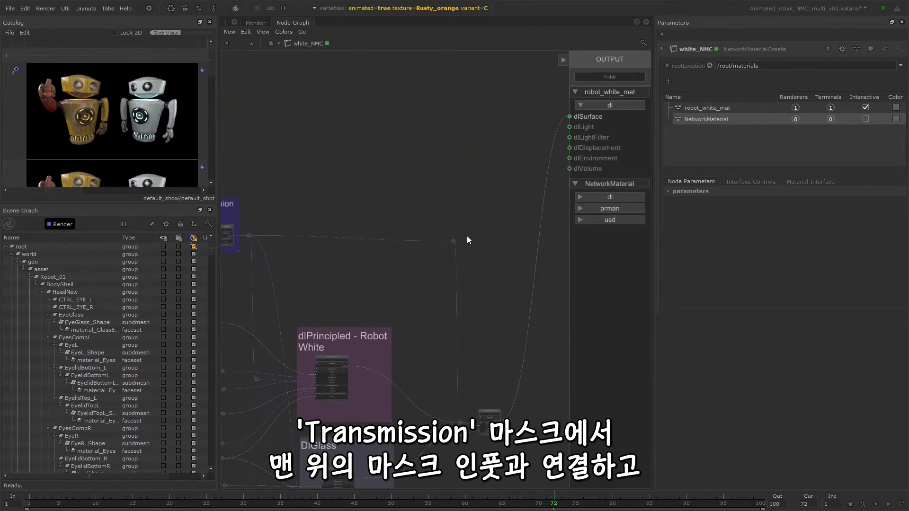
scroll(467, 236, up, 4)
click(421, 254)
scroll(437, 309, down, 8)
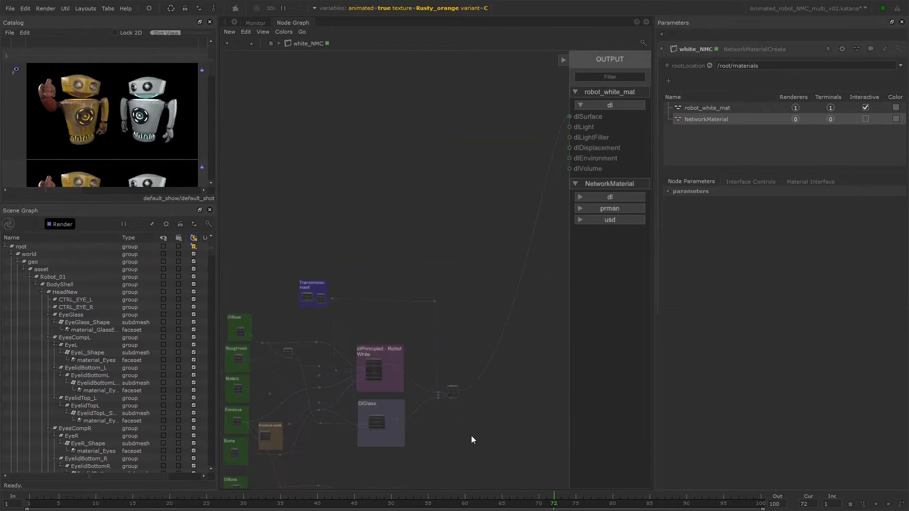
middle_drag(471, 427, 471, 130)
scroll(419, 251, up, 3)
scroll(419, 251, up, 3)
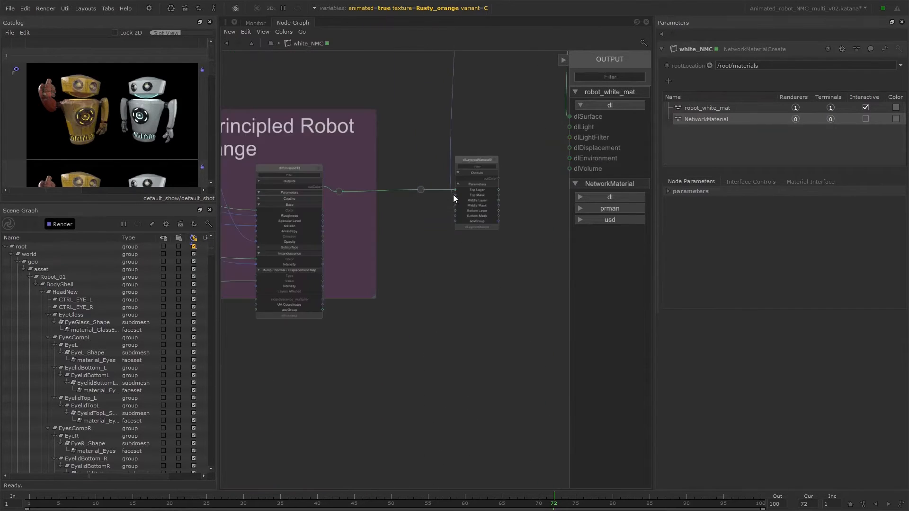
click(454, 191)
Connect outColor of the dlGlass shader to the Middle Layer input of the orange network's dlLayeredMaterial
middle_drag(422, 222, 419, 259)
scroll(418, 357, down, 3)
scroll(368, 204, up, 5)
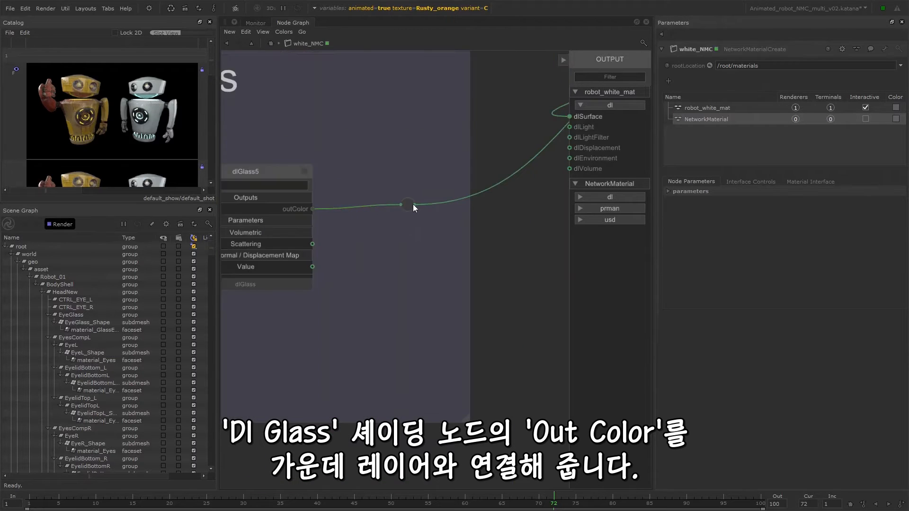
click(413, 204)
scroll(445, 132, down, 6)
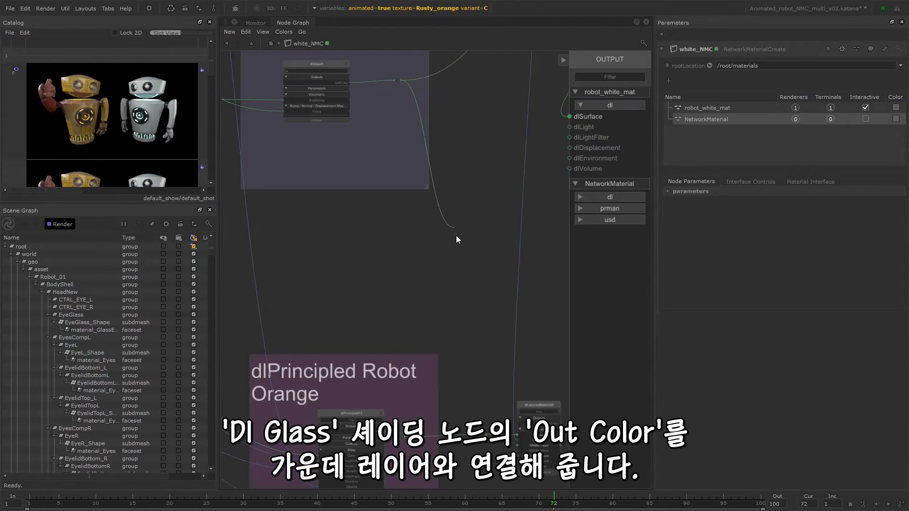
scroll(457, 289, up, 3)
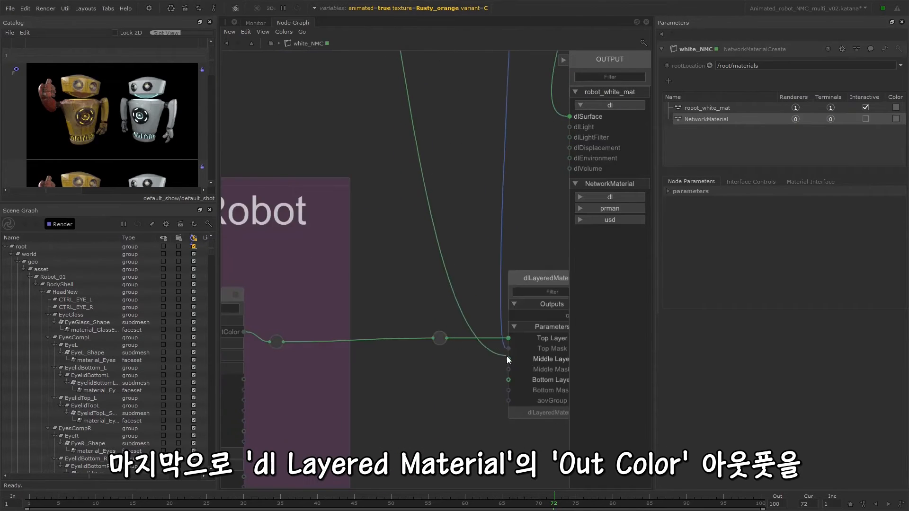
click(504, 360)
Connect outColor of the orange dlLayeredMaterial to the dlSurface input of the new NetworkMaterial under its dl outputs
scroll(503, 360, down, 3)
middle_drag(507, 377, 555, 233)
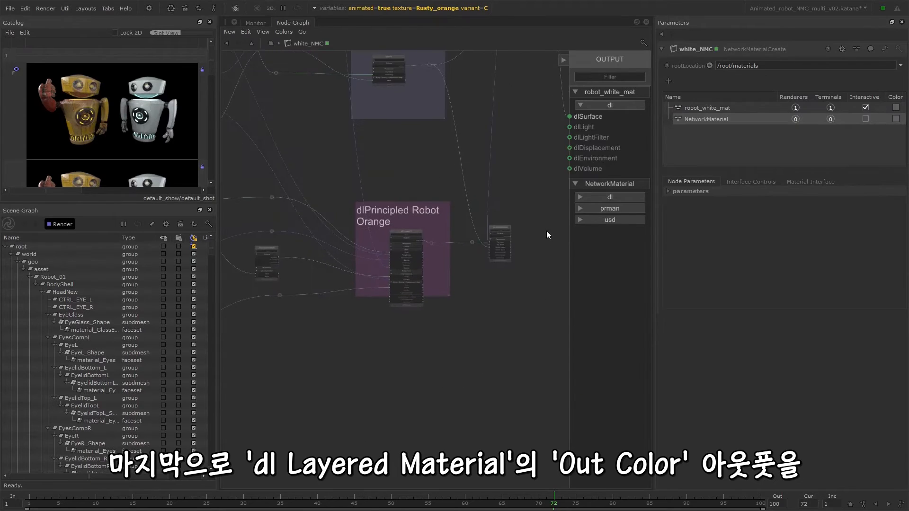
scroll(546, 233, up, 3)
click(598, 197)
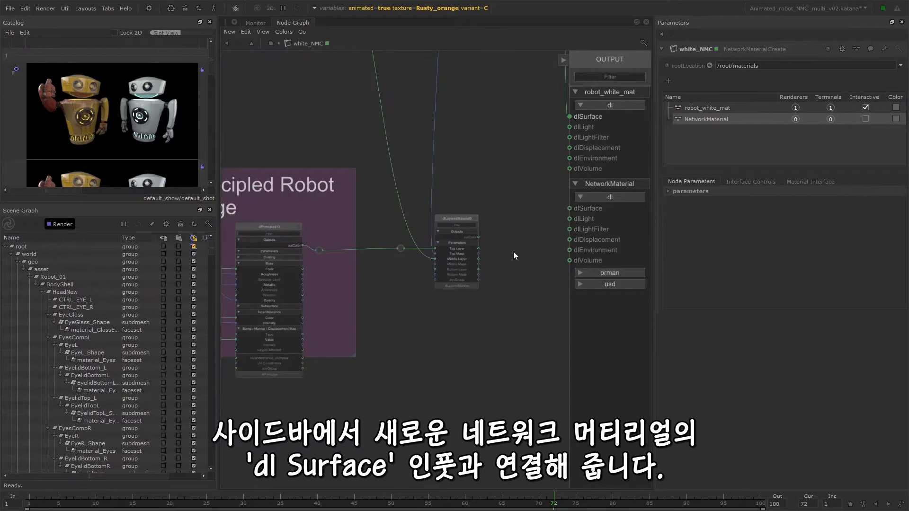
scroll(513, 251, up, 3)
drag(440, 225, 569, 208)
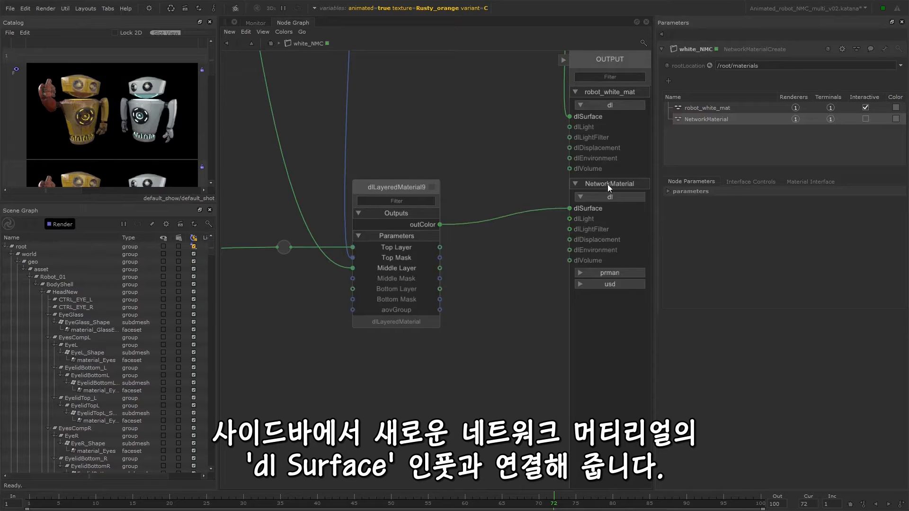
Change the white network's Diffuse backdrop to a neutral grey with RGB 0.4067, 0.4067, 0.4067
scroll(455, 341, down, 5)
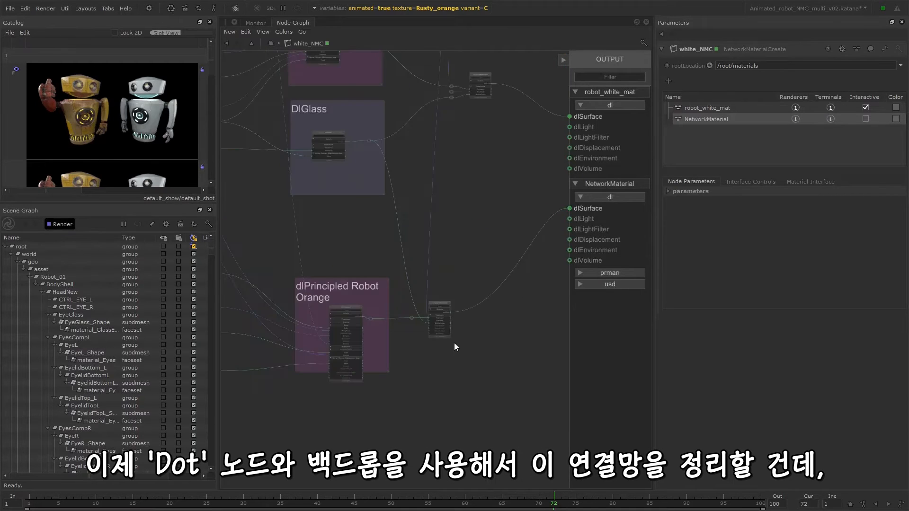
mouse_move(489, 348)
middle_down()
mouse_move(509, 383)
mouse_move(493, 365)
middle_up()
scroll(296, 126, up, 4)
middle_drag(296, 126, 376, 150)
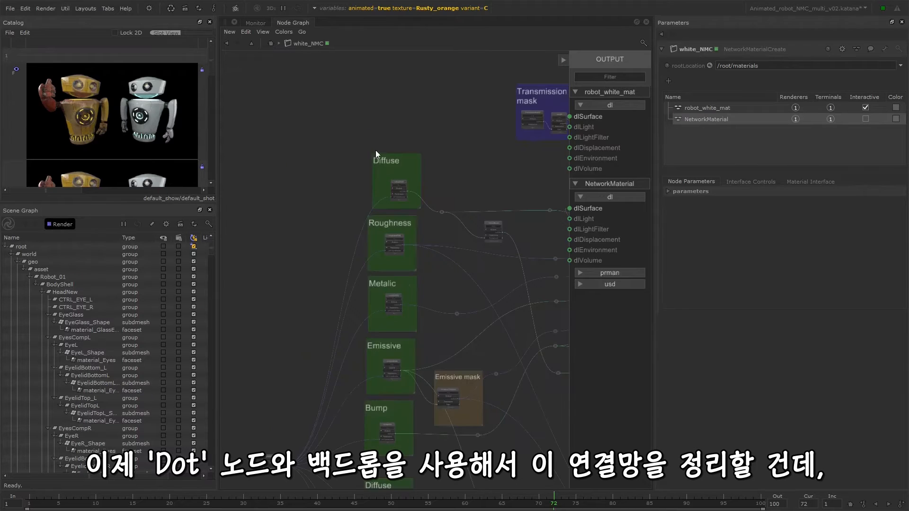
double_click(402, 155)
click(397, 302)
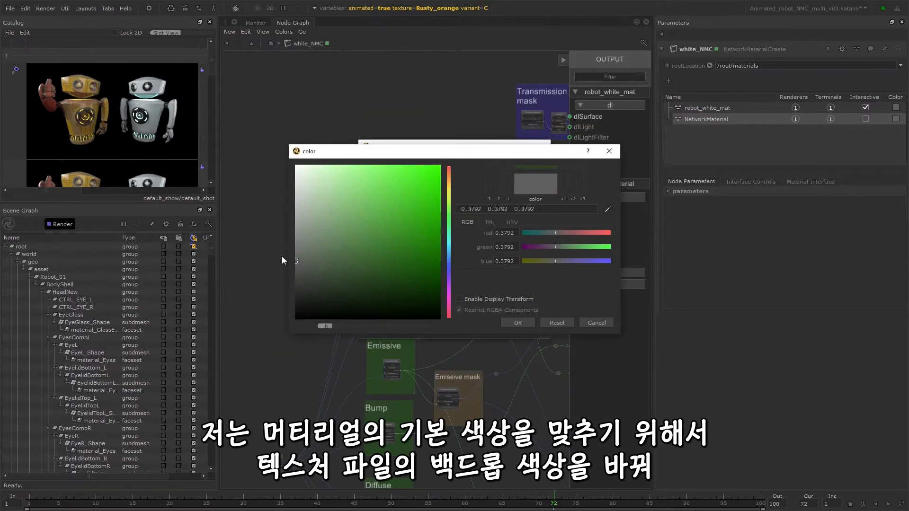
drag(478, 144, 658, 144)
mouse_move(476, 251)
mouse_down()
mouse_move(477, 267)
mouse_move(455, 198)
mouse_up()
click(694, 314)
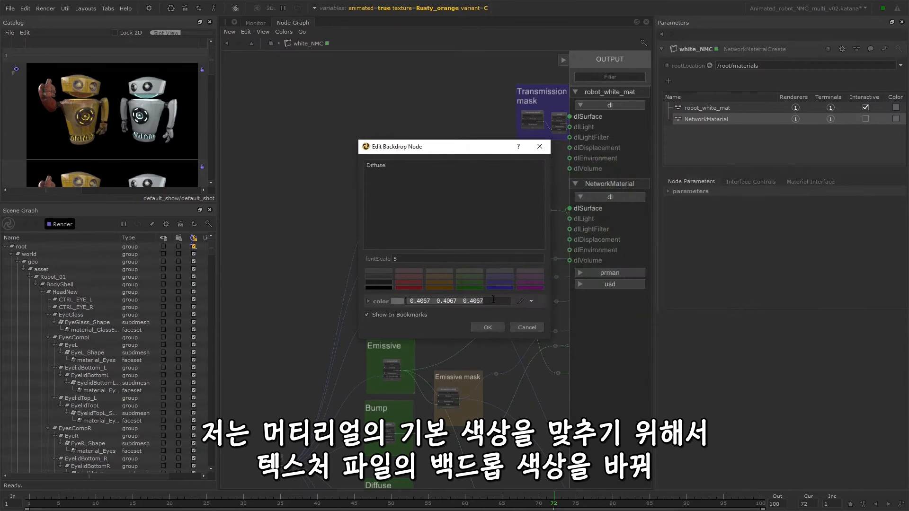
click(488, 327)
Apply the same grey to the white network's Metalic and Bump backdrops
double_click(407, 279)
click(490, 327)
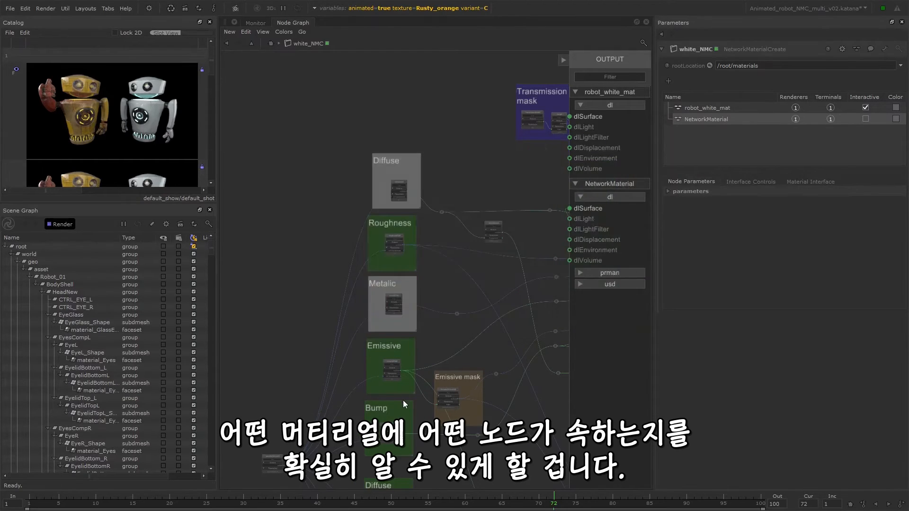
double_click(404, 402)
click(480, 326)
Change the orange network's Diffuse backdrop from green to a brownish orange
middle_drag(479, 338, 478, 131)
double_click(406, 273)
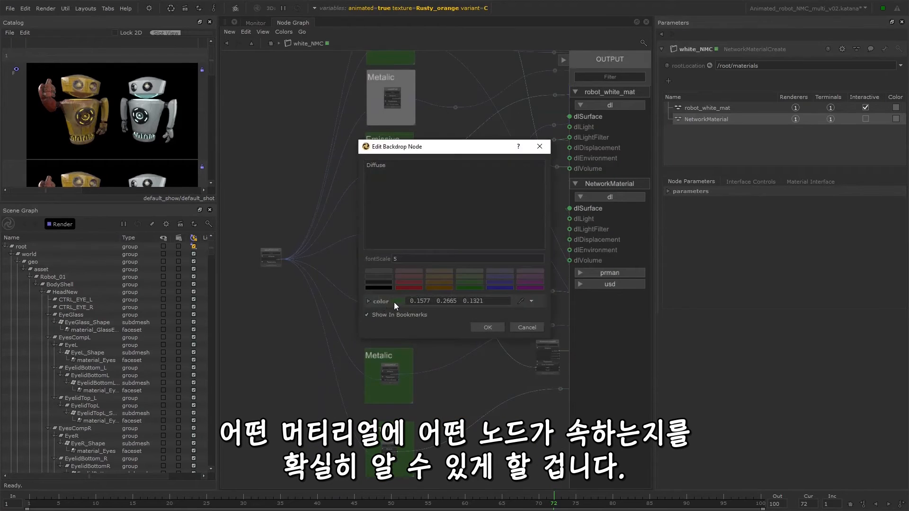
click(394, 302)
click(449, 171)
drag(410, 194, 405, 251)
click(450, 179)
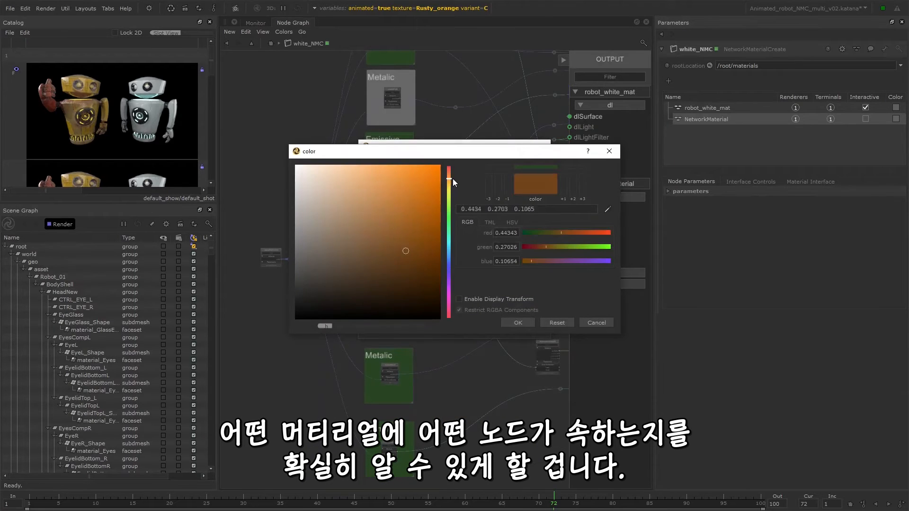
click(518, 323)
click(491, 326)
Set the orange network's Metalic and Bump backdrops to the orange colour 0.4434, 0.2640, 0.1065
double_click(405, 359)
text(0.4434  0.2640  0.1065)
click(486, 327)
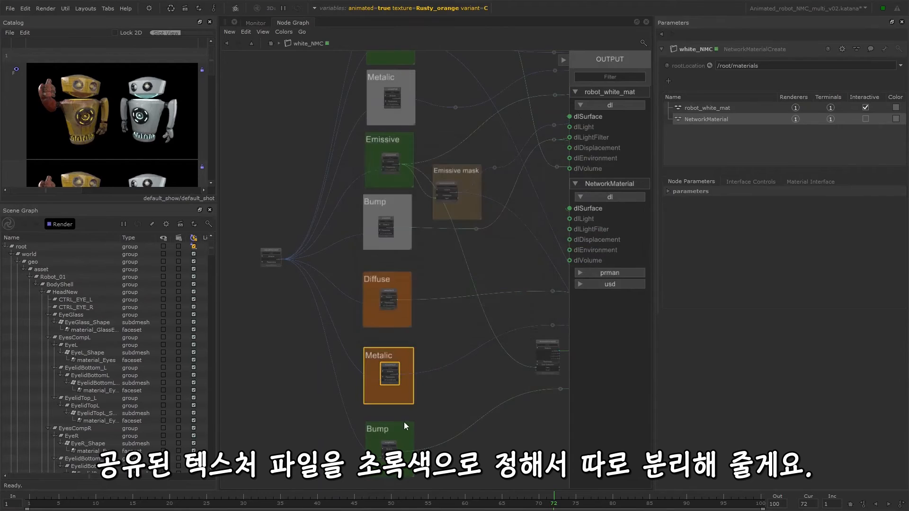
double_click(404, 422)
text(0.4434  0.2640  0.1065)
click(484, 327)
Move the dot on the orange Bump connection closer to the orange dlPrincipled shader, below its backdrop
scroll(404, 414, down, 5)
middle_drag(550, 382, 514, 355)
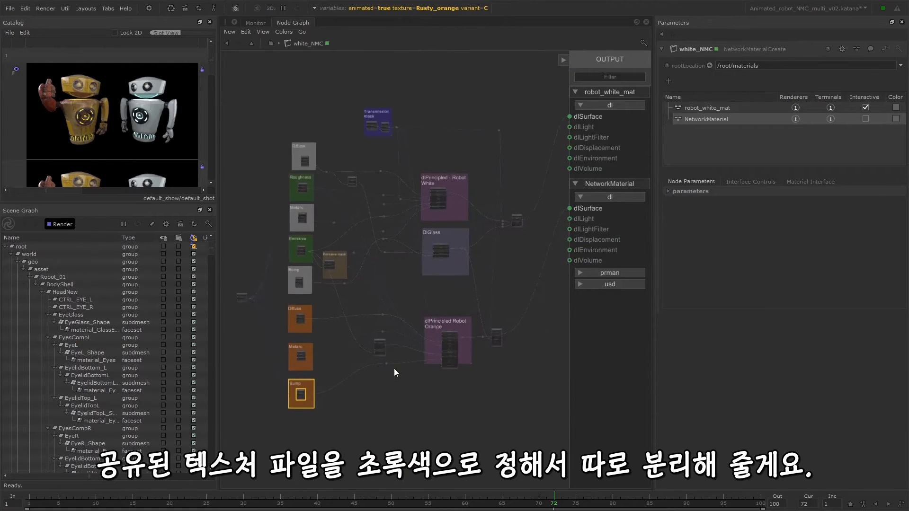
scroll(388, 373, up, 4)
drag(388, 354, 474, 403)
Collapse the orange dlPrincipled and dlLayeredMaterial nodes so that they show only their connected ports
click(524, 291)
key(alt+2)
middle_drag(535, 292, 385, 203)
scroll(386, 203, up, 3)
click(546, 190)
key(alt+2)
middle_drag(509, 244, 445, 281)
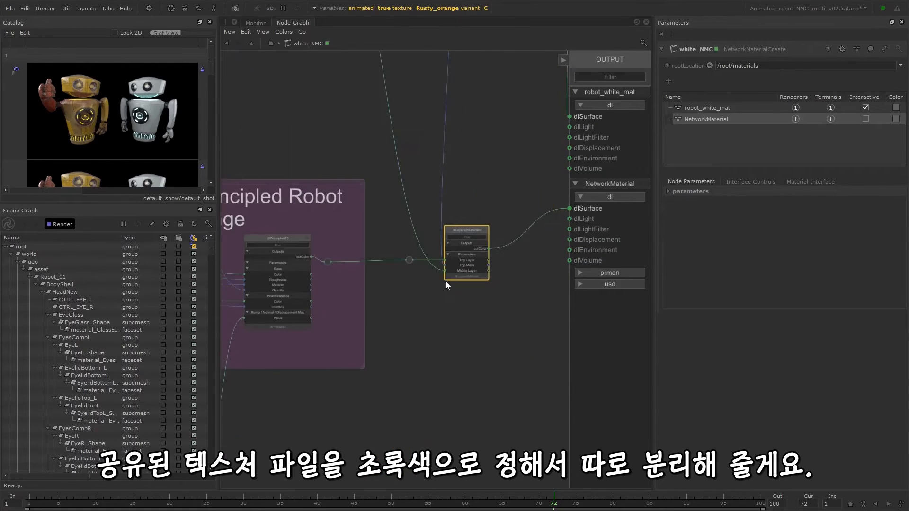
Insert dots on the Middle Layer and Top Mask connections just before the orange dlLayeredMaterial node
scroll(445, 281, up, 3)
click(394, 314)
key(period)
click(389, 261)
mouse_move(442, 263)
mouse_down()
mouse_move(382, 261)
mouse_move(446, 263)
mouse_move(395, 216)
mouse_move(446, 253)
mouse_up()
click(460, 264)
key(alt+3)
key(period)
click(404, 214)
Stack the three dots vertically before the orange dlLayeredMaterial and collapse that node to its connected ports
drag(404, 214, 414, 253)
drag(375, 241, 414, 226)
drag(389, 262, 414, 277)
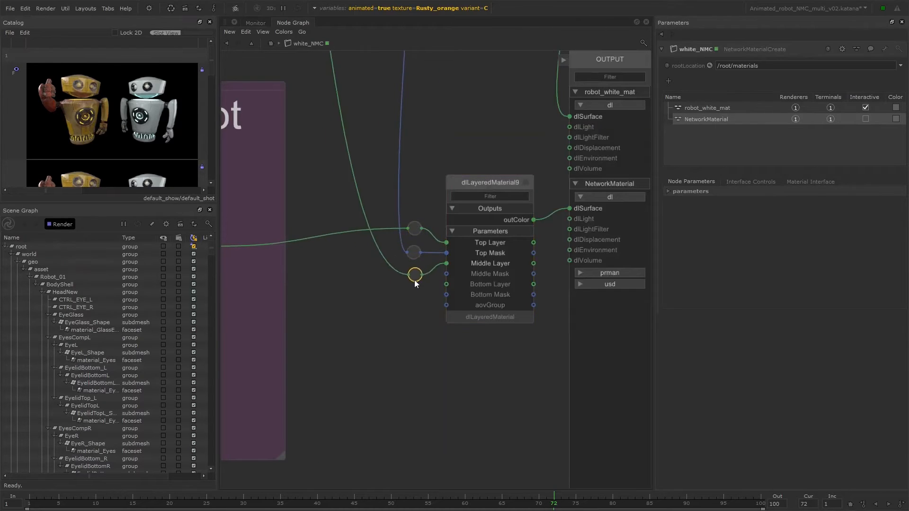
click(505, 181)
key(alt+2)
Move the orange network's colour correction node closer to its dlPrincipled and shift the Emissive mask node within its backdrop
scroll(505, 265, down, 5)
scroll(281, 276, up, 4)
middle_drag(282, 276, 322, 174)
drag(323, 175, 376, 195)
scroll(376, 195, down, 4)
middle_drag(376, 195, 465, 305)
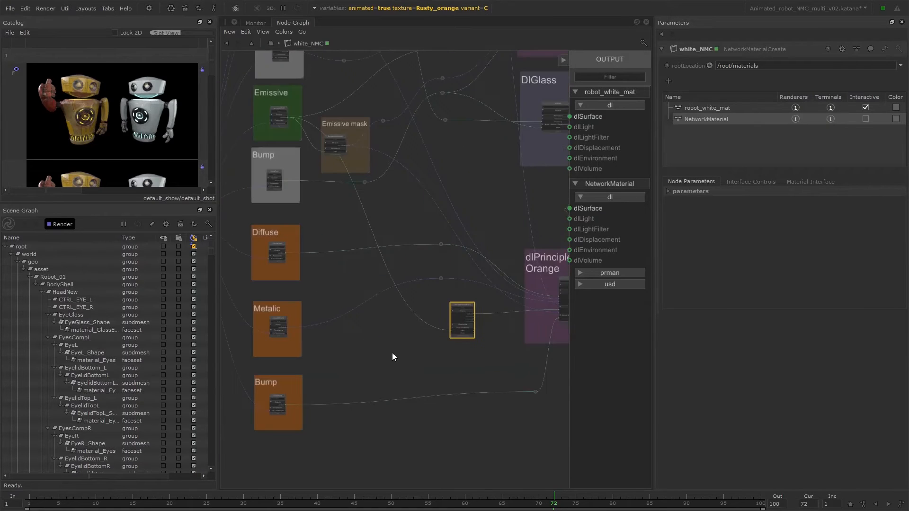
middle_drag(392, 353, 374, 356)
drag(319, 137, 334, 138)
Insert a dot on the connection from the Emissive file to the orange network's colour correction node
key(shift+d)
key(Escape)
key(period)
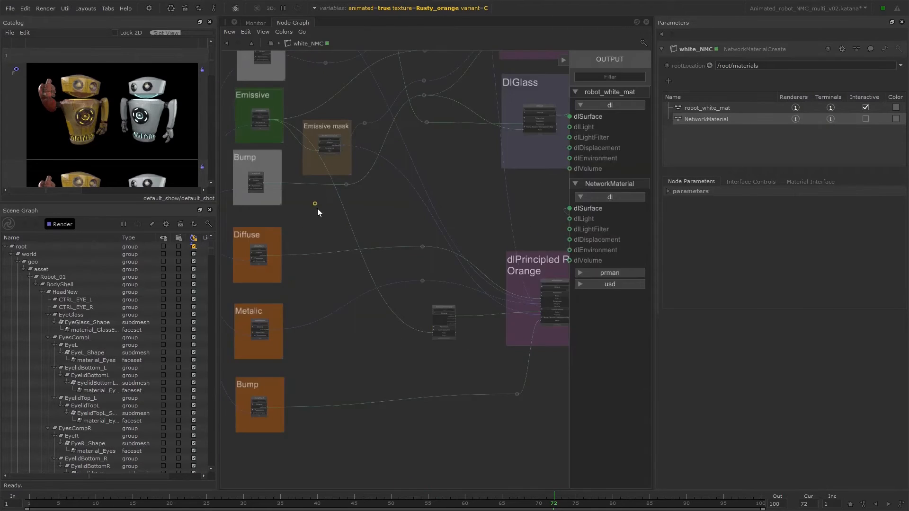
click(324, 223)
scroll(248, 167, up, 4)
drag(343, 103, 368, 283)
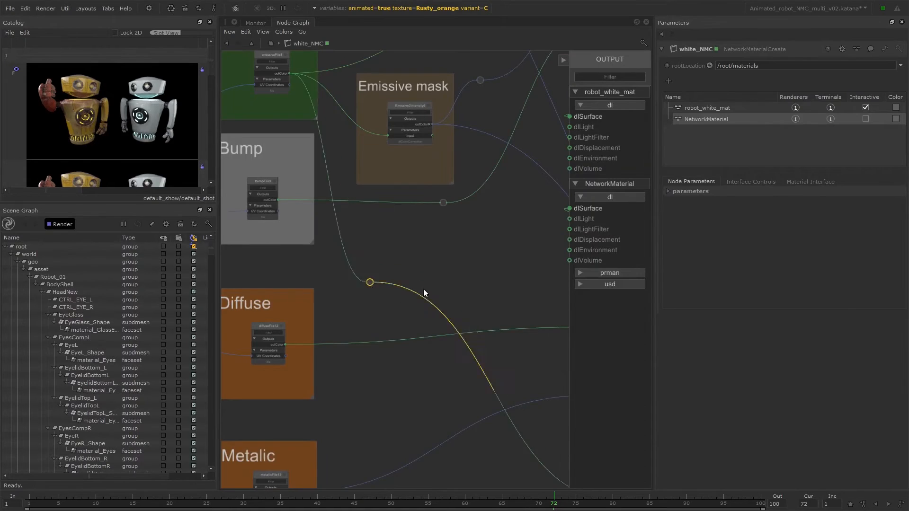
Reposition the dots on the orange Metalic and Diffuse connections so they sit close together in line
scroll(424, 290, down, 4)
drag(424, 309, 418, 317)
drag(423, 274, 415, 300)
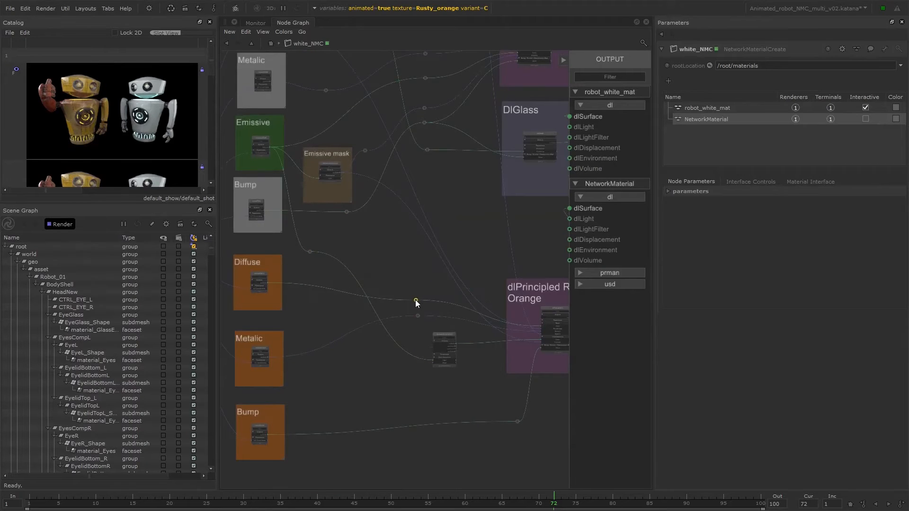
Insert a dot on the Transmission mask connection to the orange dlPrincipled's Opacity and collapse the shader to its connected ports
middle_drag(550, 252, 447, 284)
key(Tab)
text(dot)
key(Return)
scroll(447, 284, up, 3)
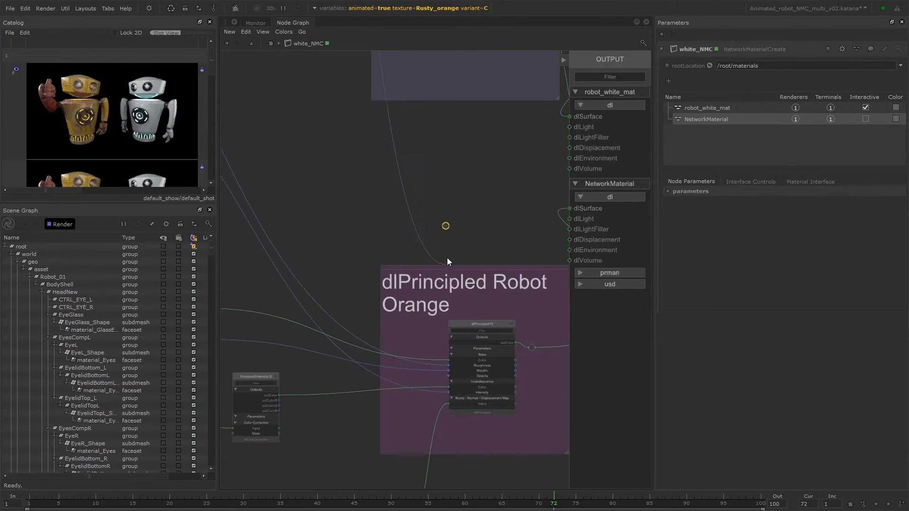
click(408, 375)
click(486, 327)
key(alt+3)
scroll(415, 402, up, 3)
click(405, 344)
click(483, 392)
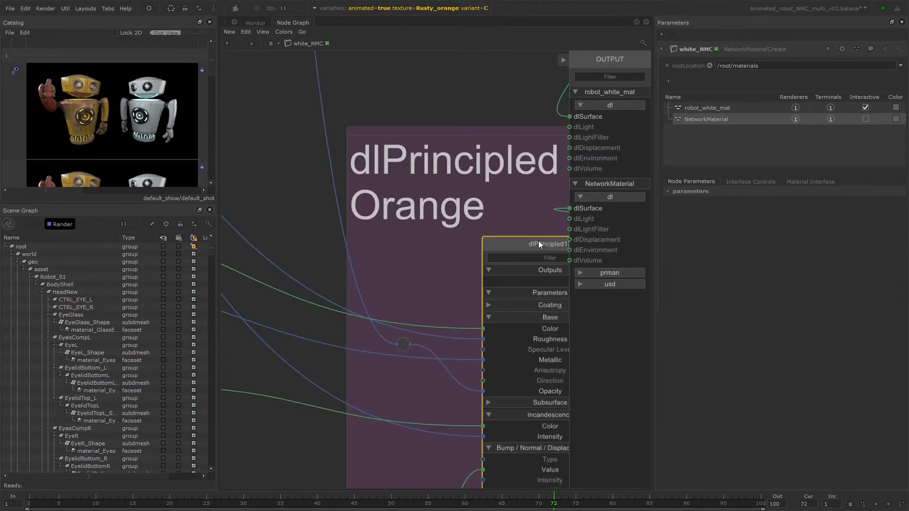
key(alt+2)
Return to the main node graph, delete the orange_NMC and Merge5 nodes, and reposition white_NMC above the Merge node
scroll(458, 210, down, 8)
middle_drag(459, 210, 453, 328)
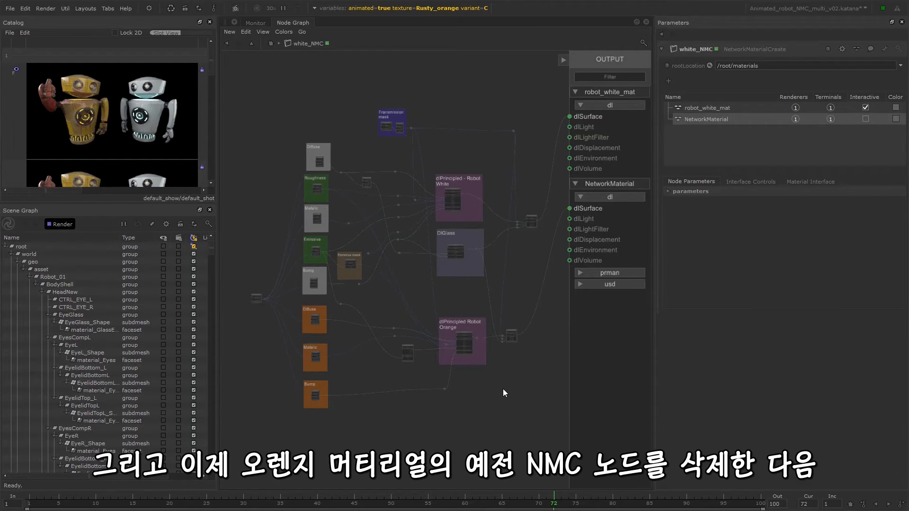
click(271, 44)
click(507, 264)
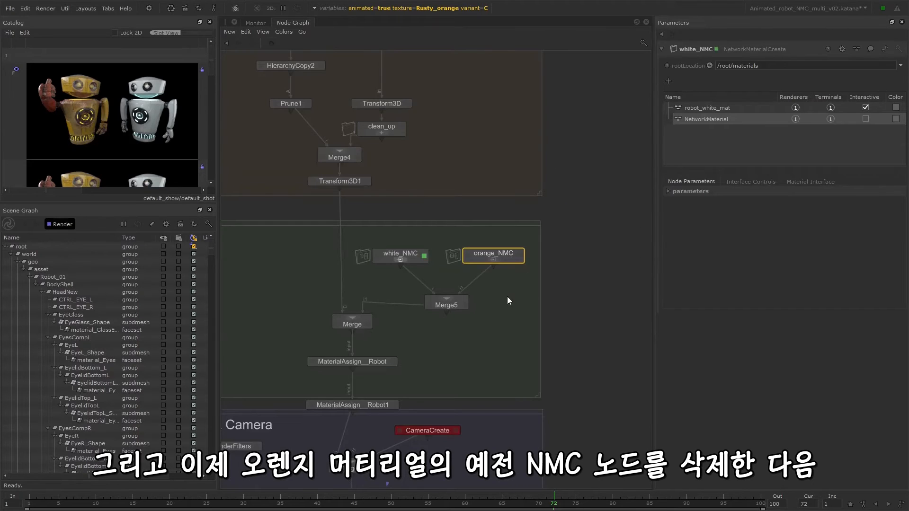
key(Delete)
click(461, 300)
key(Delete)
drag(417, 259, 482, 265)
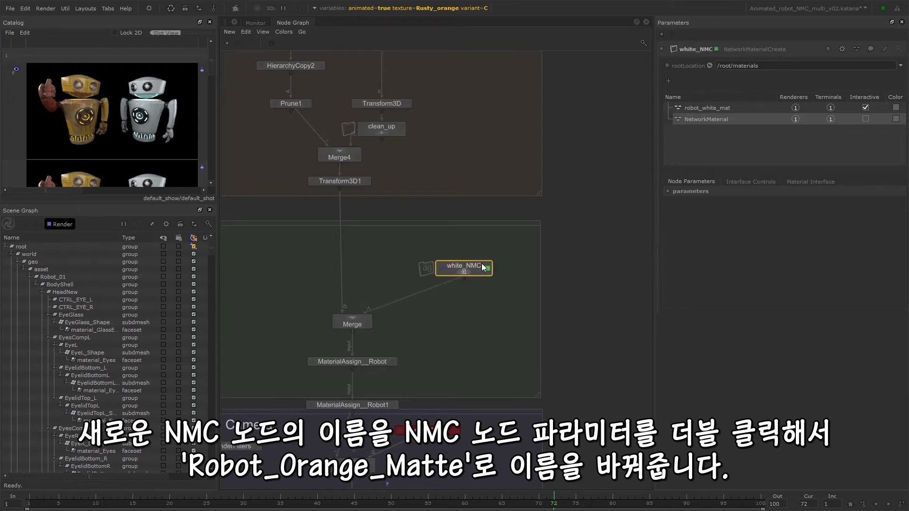
Rename the new NetworkMaterial in white_NMC as robot_orange_mat
double_click(715, 120)
text(robot_orange_mat)
key(Return)
Rename the white_NMC node as robot_NMC and adjust its placement above the Merge node
double_click(476, 267)
key(Home)
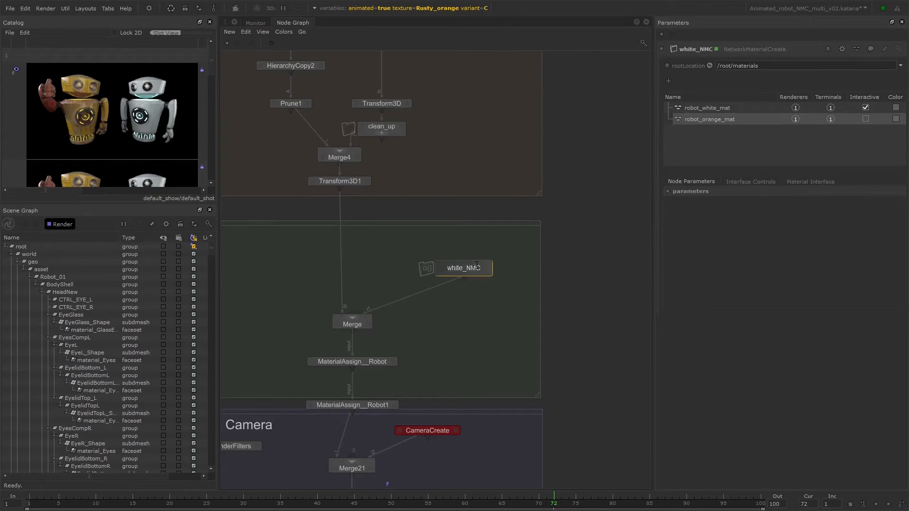
key(Delete)
key(Delete)
key(Delete)
key(Delete)
key(Delete)
text(robot)
key(Return)
drag(477, 269, 472, 263)
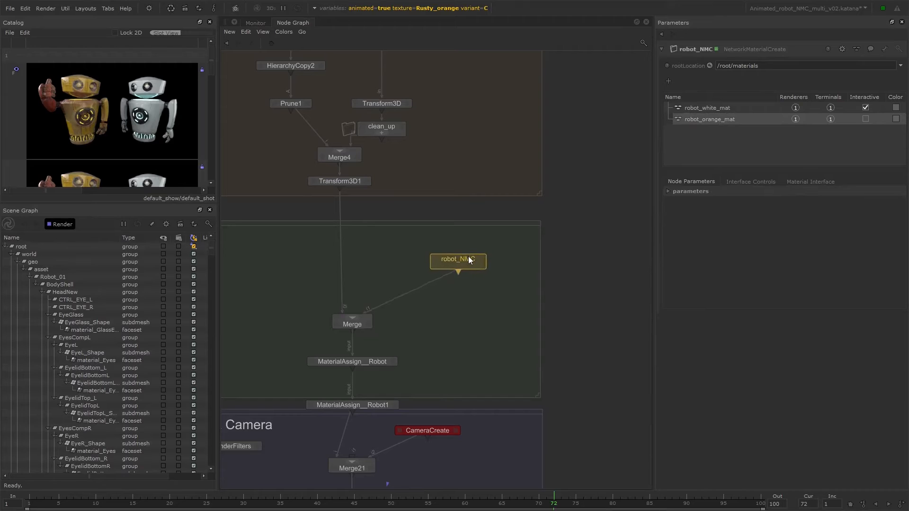
Start a preview render of the view node with the combined robot materials
click(46, 8)
click(89, 35)
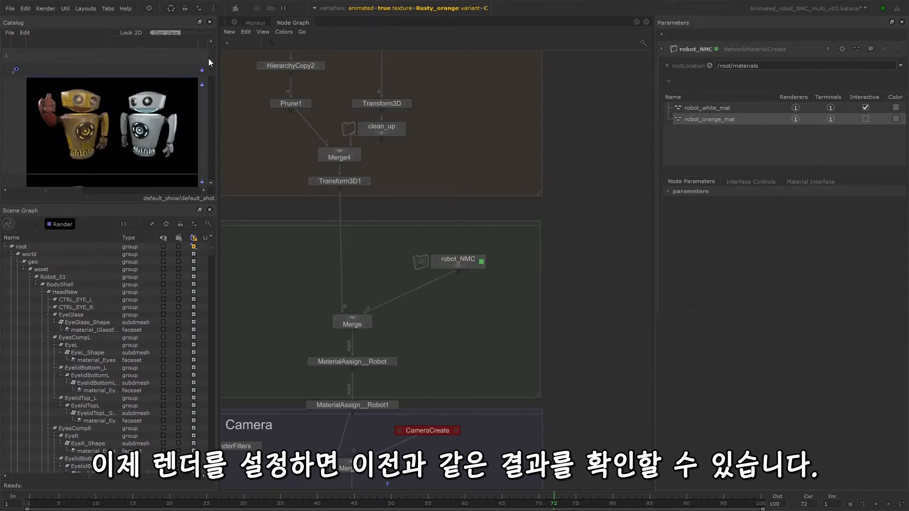
middle_drag(497, 337, 531, 314)
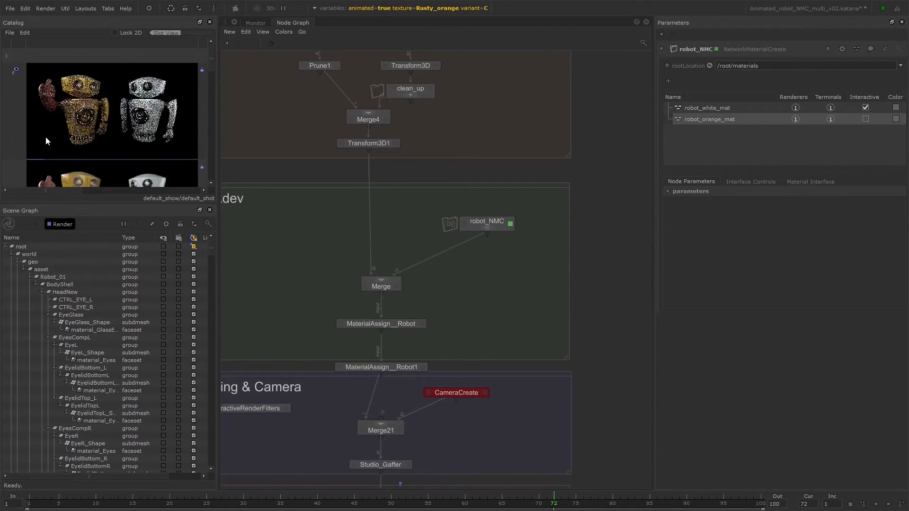
scroll(19, 132, down, 1)
scroll(28, 126, up, 2)
Compare the two latest renders in the Monitor using Horizontal Split with Sync Pan/Zoom, framed to fill the view
click(264, 23)
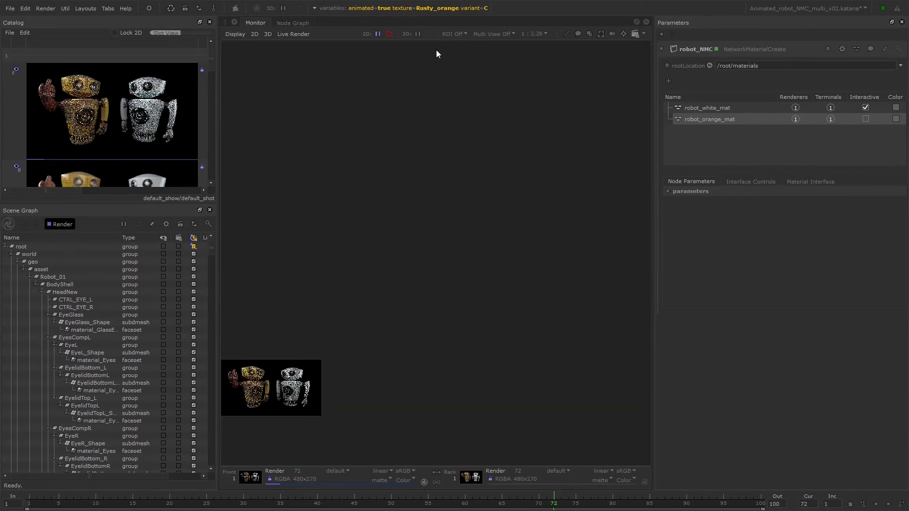
click(494, 34)
click(522, 60)
click(460, 34)
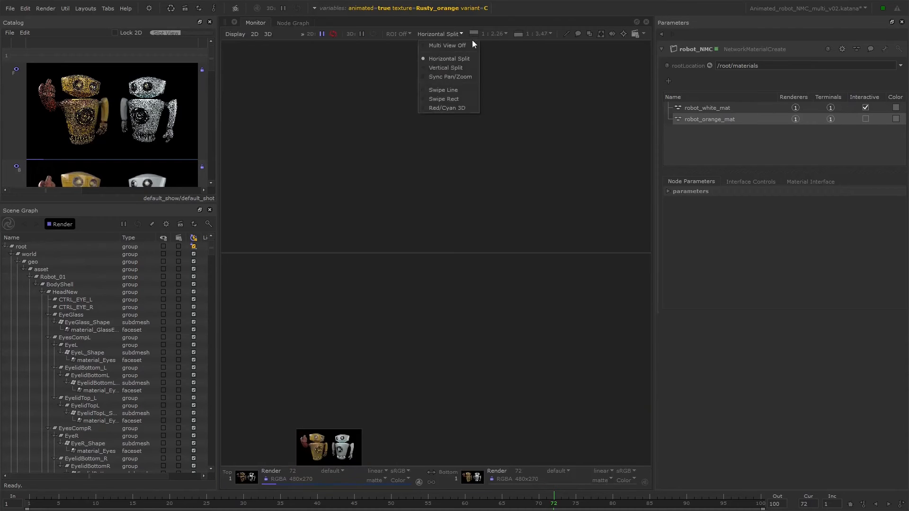
click(466, 77)
key(f)
scroll(631, 199, up, 1)
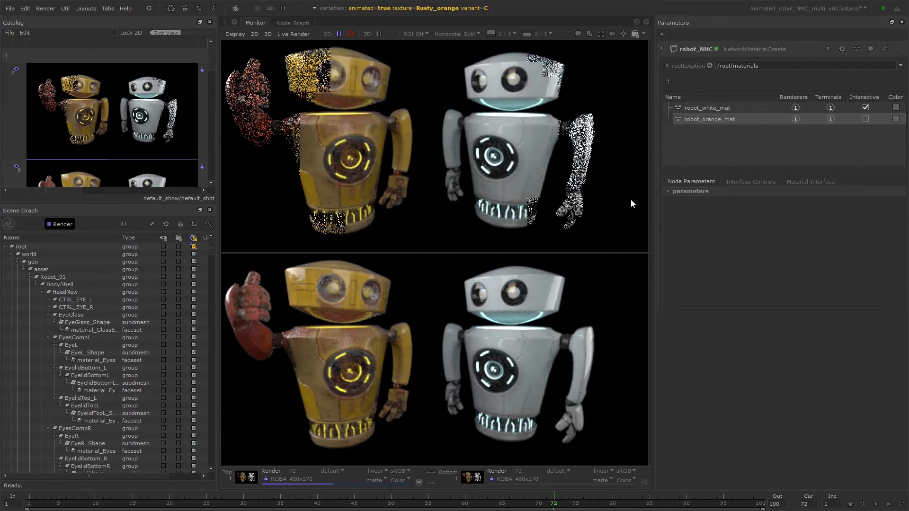
Enter the robot_NMC network and open the Reflection parameters of the shared dlGlass5 node
click(303, 23)
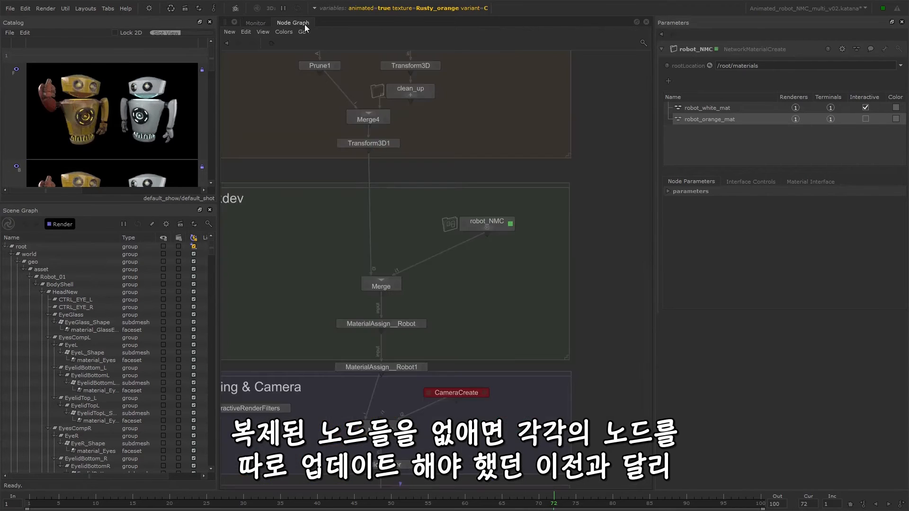
middle_drag(611, 270, 620, 283)
double_click(513, 241)
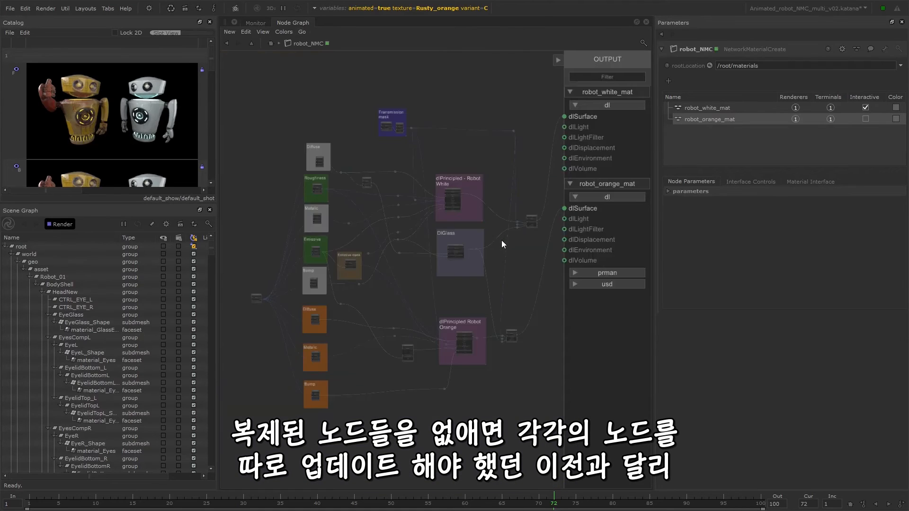
scroll(461, 241, up, 8)
click(517, 215)
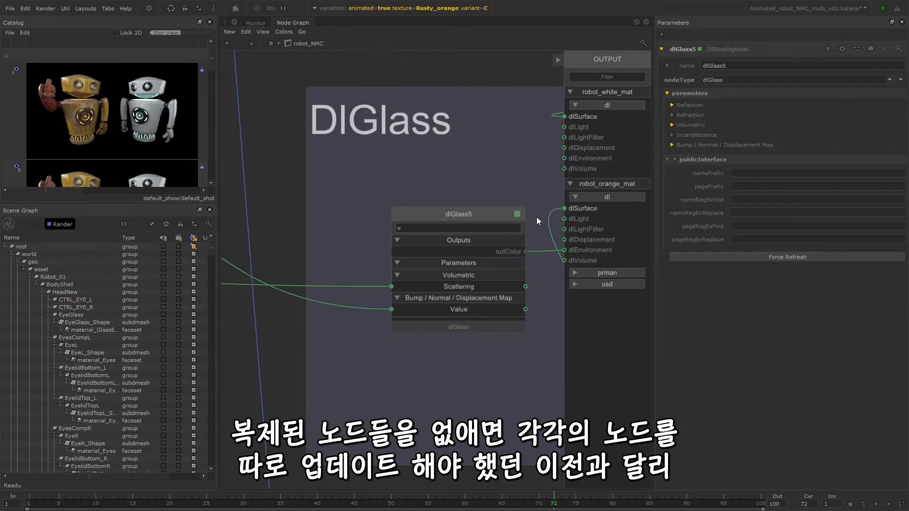
click(691, 106)
Start a live render shown in the Monitor and set dlGlass5's Film IOR to 5
click(51, 10)
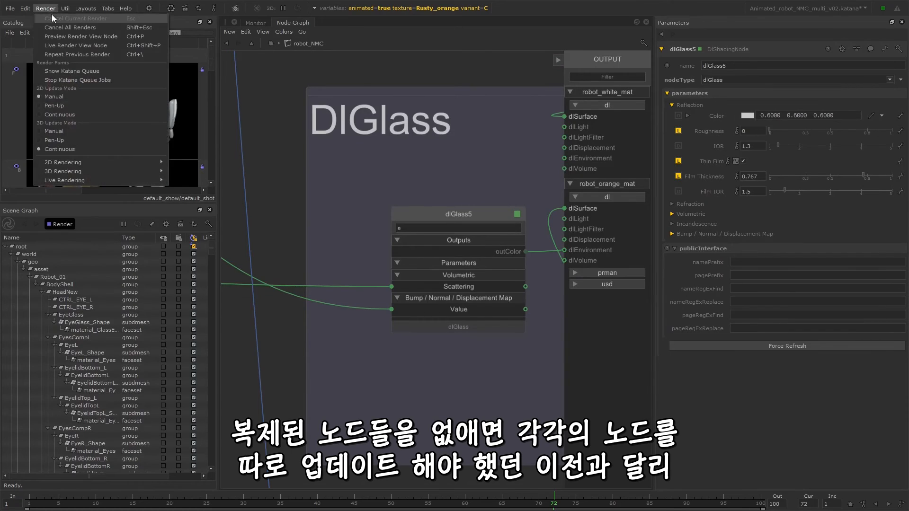
click(92, 34)
click(247, 23)
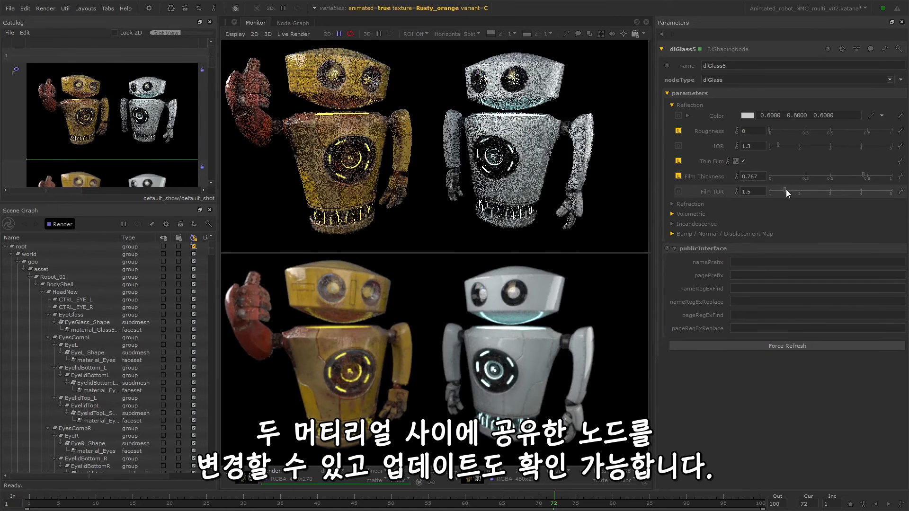
drag(786, 189, 832, 193)
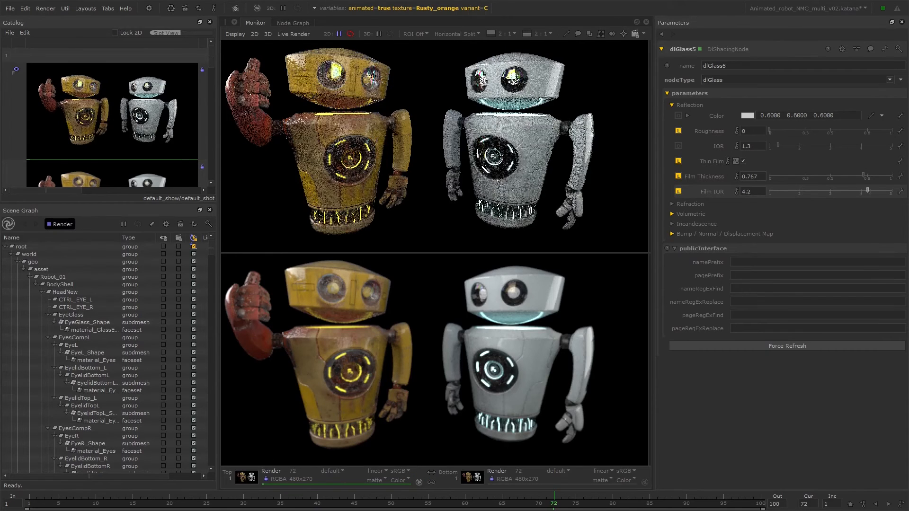
drag(832, 191, 892, 192)
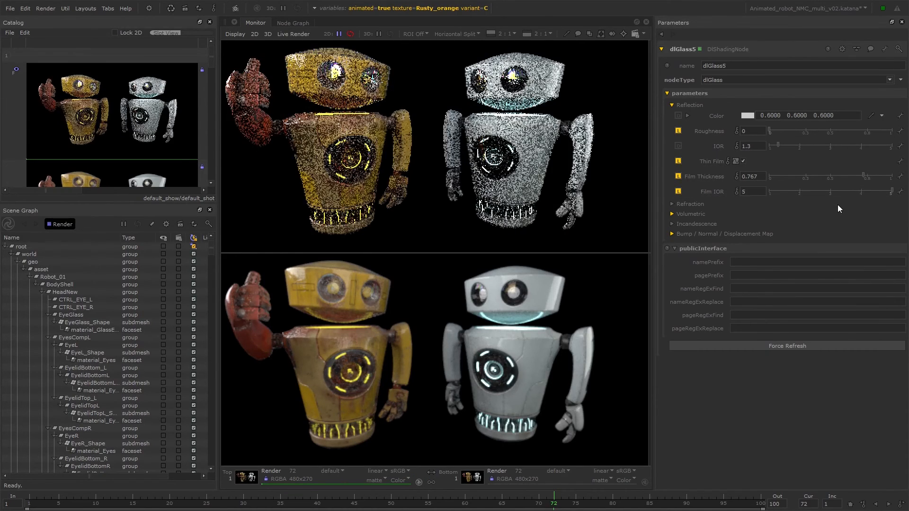
Compare the updated render with the previous one by moving a Swipe Line across both robots' eyes and bodies
click(479, 35)
click(485, 89)
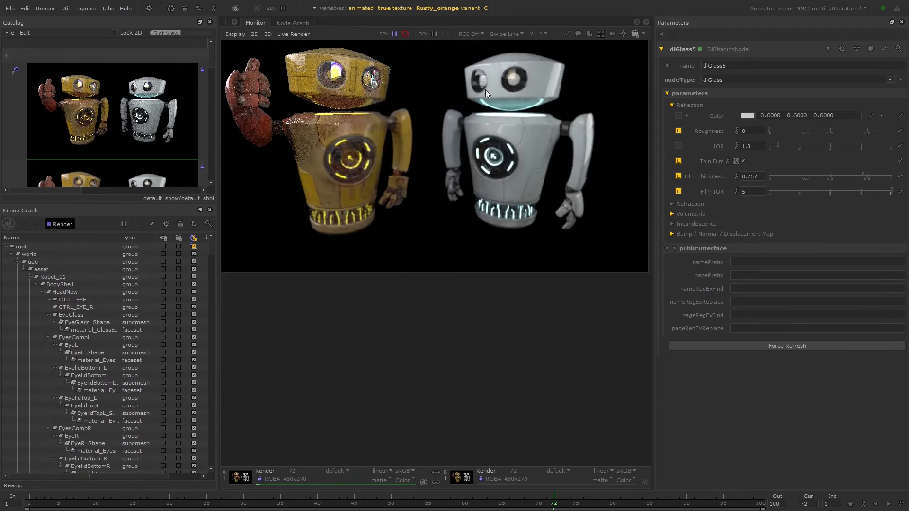
scroll(337, 234, down, 3)
scroll(368, 206, up, 3)
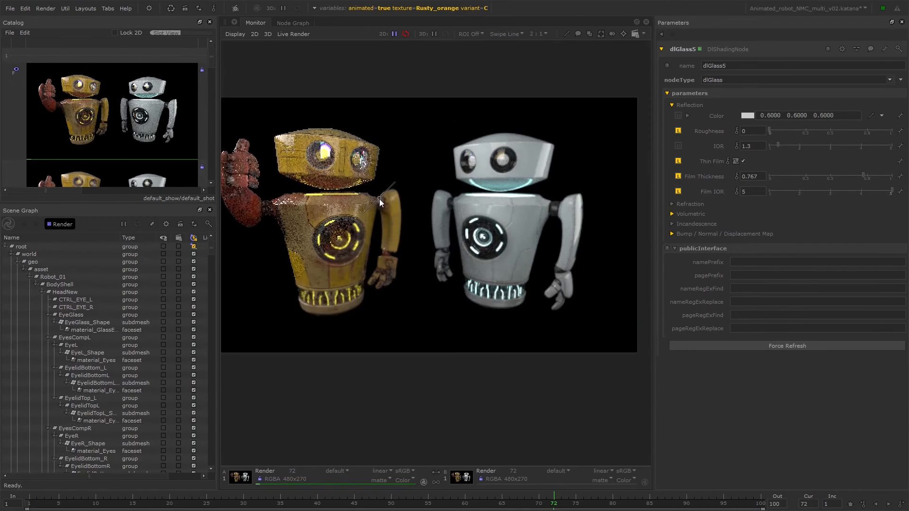
drag(459, 154, 510, 169)
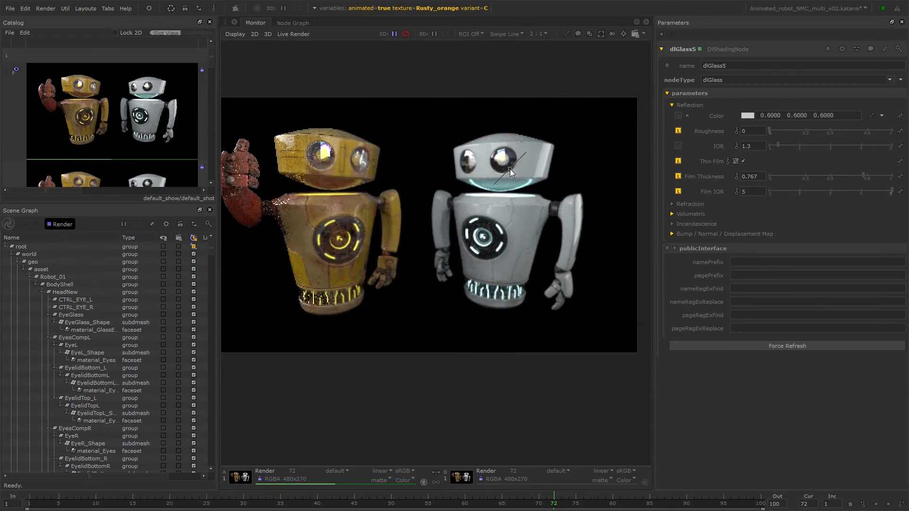
drag(510, 169, 510, 259)
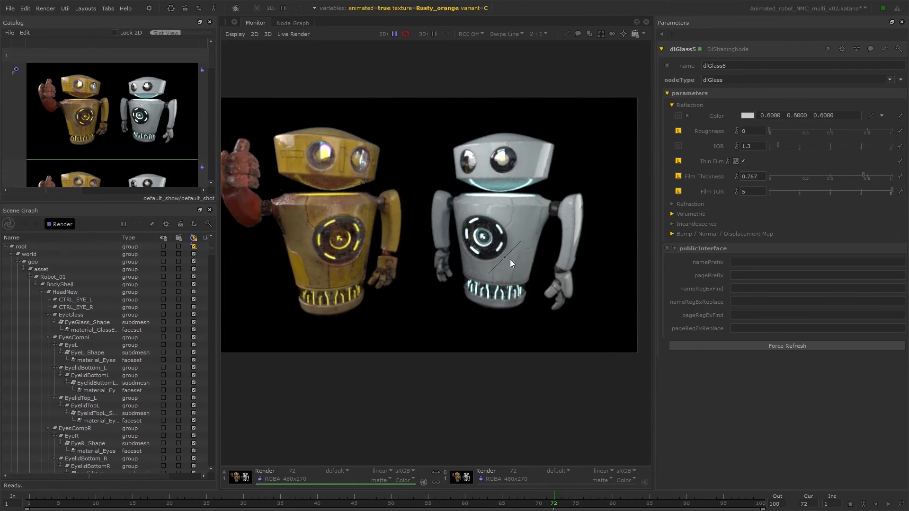
Return to the main node graph and add a namespace named robot_mat to the robot_NMC node
click(293, 23)
scroll(513, 213, down, 5)
scroll(516, 293, down, 4)
middle_drag(516, 292, 465, 291)
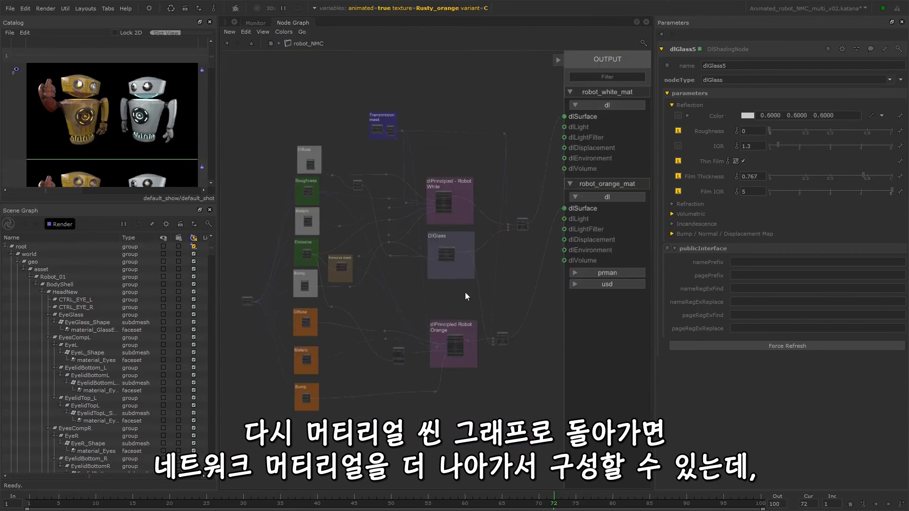
click(271, 44)
click(519, 236)
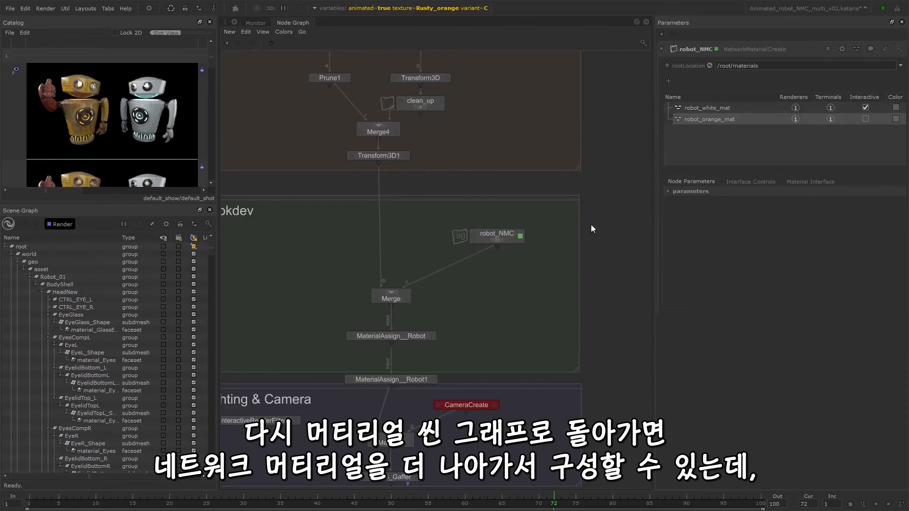
click(669, 81)
click(695, 102)
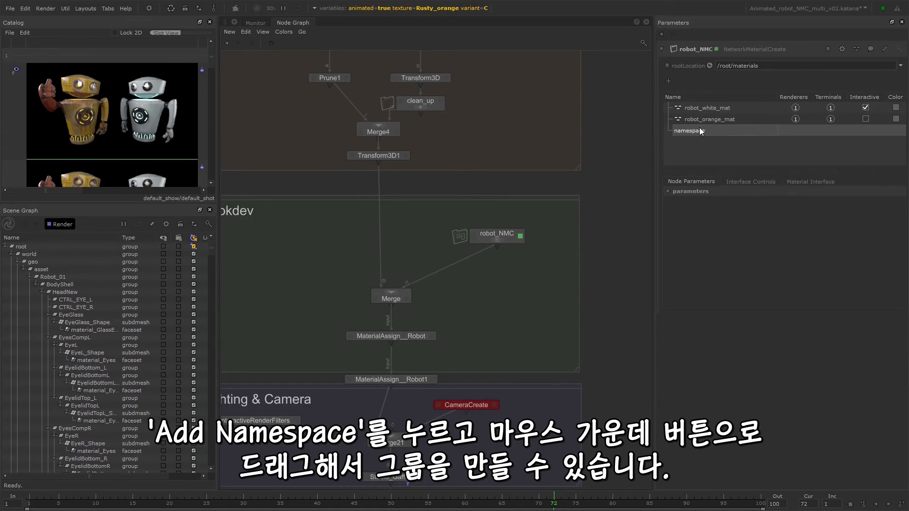
text(robot_mat)
key(Return)
Move robot_white_mat and robot_orange_mat into the robot_mat namespace
click(723, 109)
shift+click(720, 118)
middle_drag(720, 118, 709, 132)
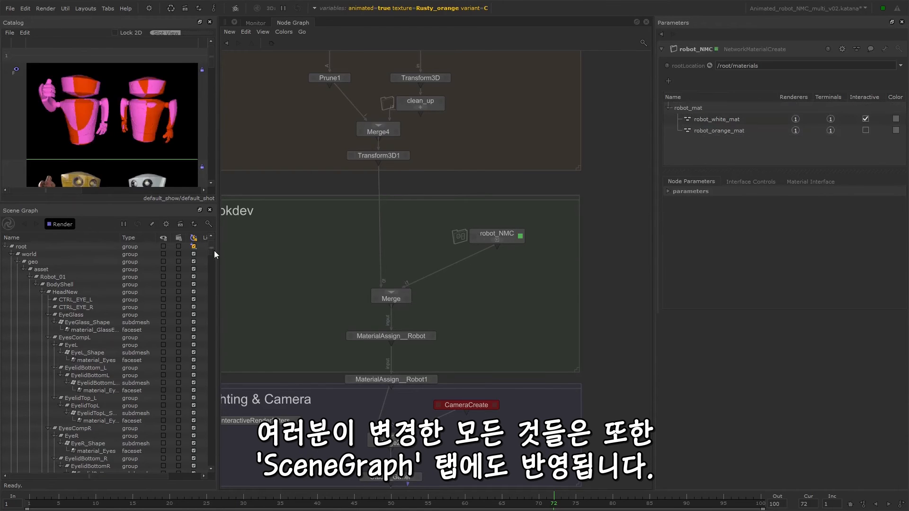
Expand the robot_mat group under materials in the Scene Graph
drag(214, 251, 214, 462)
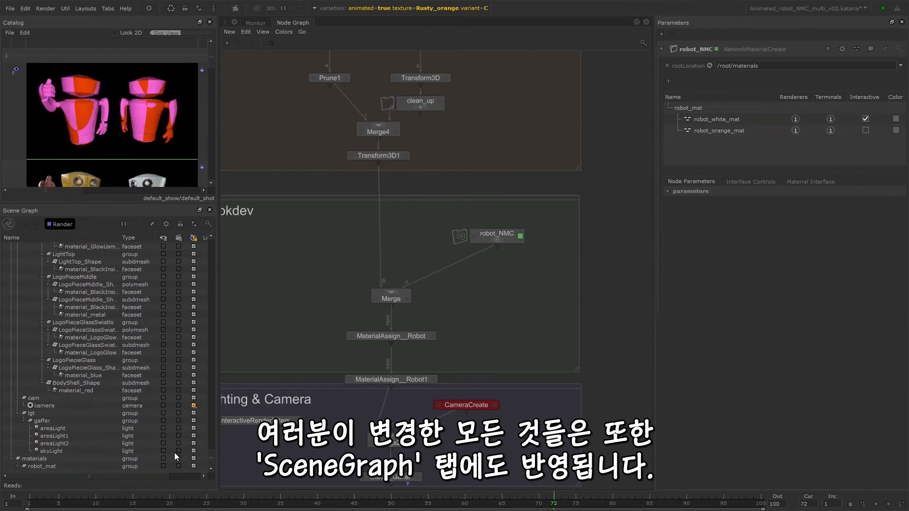
double_click(56, 467)
scroll(66, 452, down, 1)
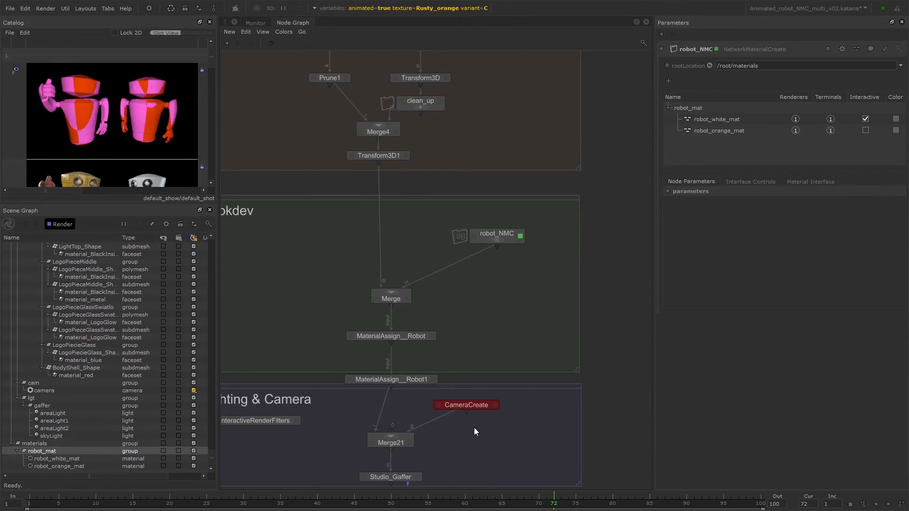
Reassign MaterialAssign__Robot to /root/materials/robot_mat/robot_white_mat and MaterialAssign__Robot1 to /root/materials/robot_mat/robot_orange_mat
click(431, 336)
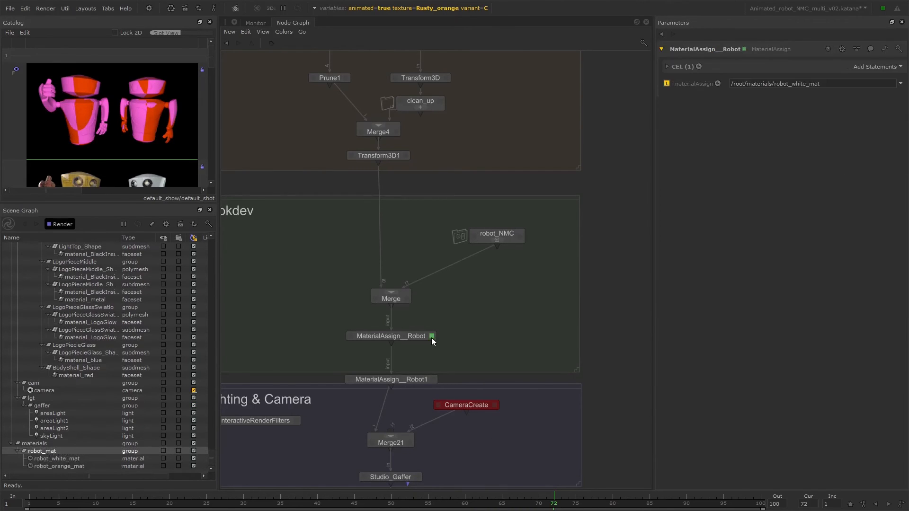
click(685, 73)
click(431, 379)
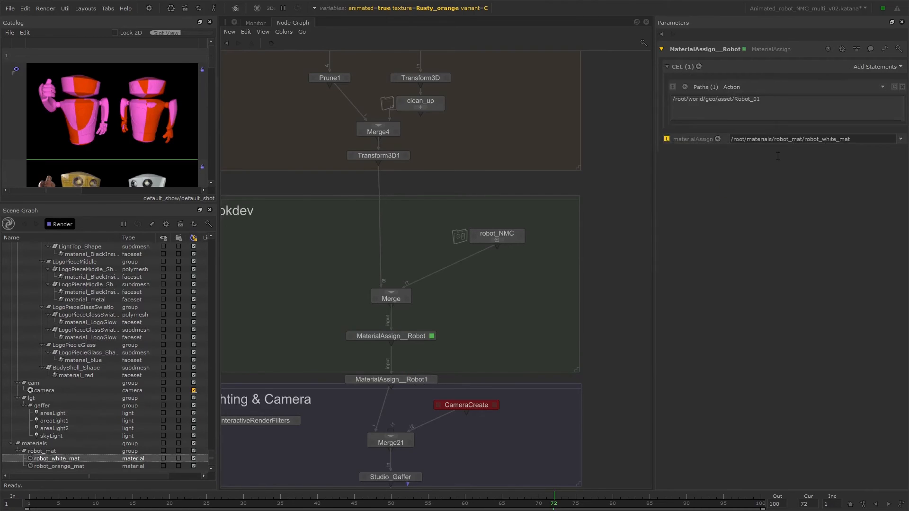
drag(59, 466, 808, 87)
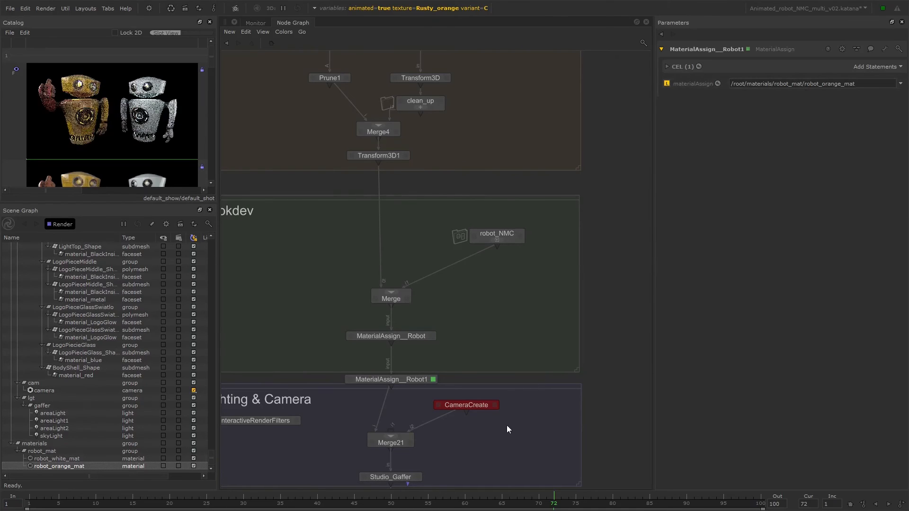
Give robot_white_mat in robot_NMC a custom color sampled from the white robot's body in the render
click(521, 235)
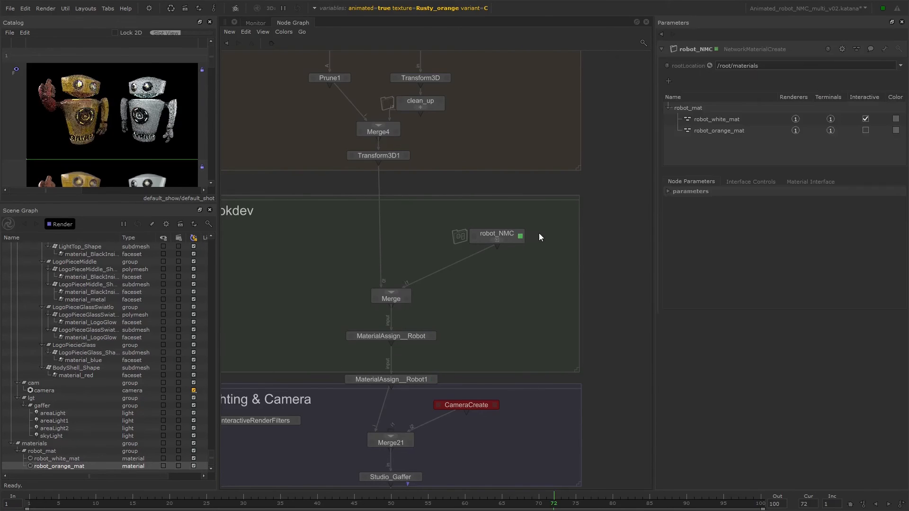
click(895, 119)
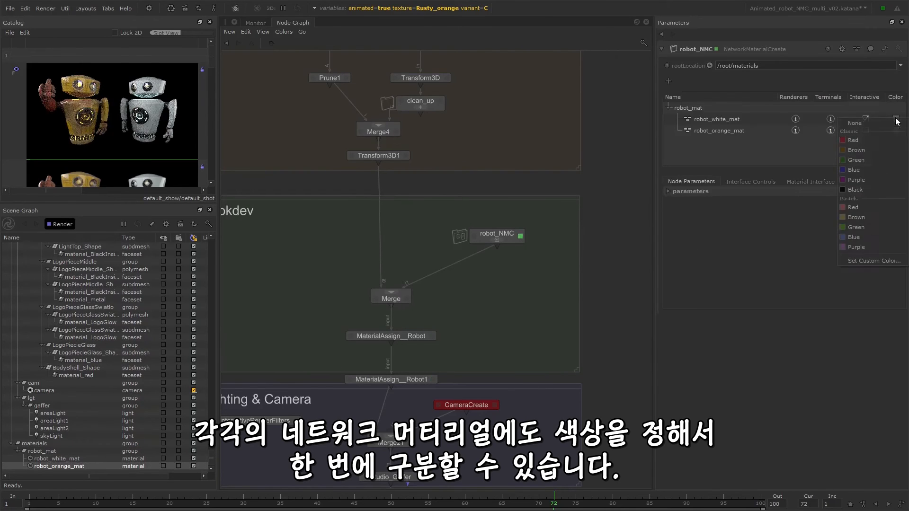
click(884, 261)
click(608, 209)
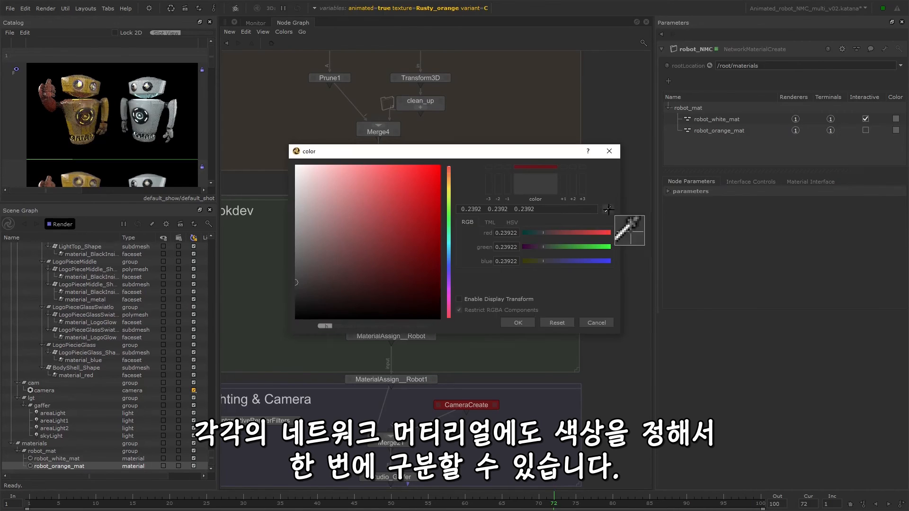
click(145, 103)
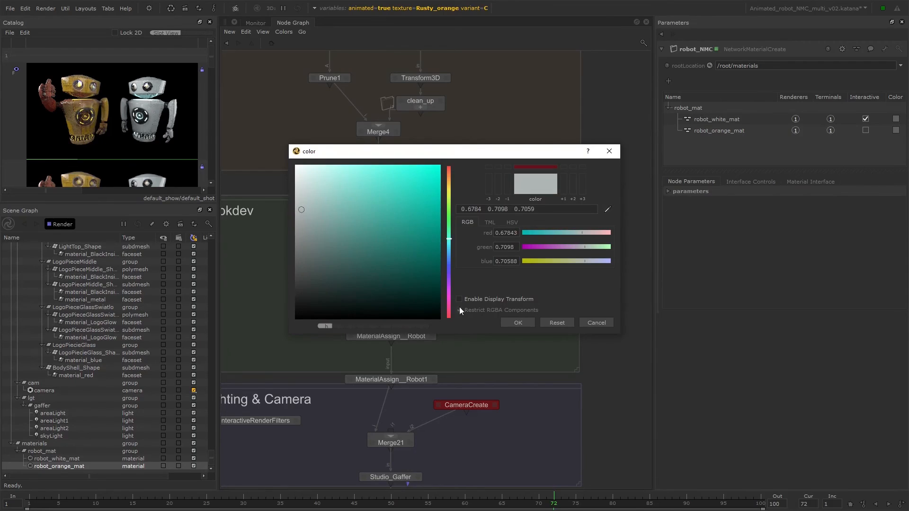
click(518, 323)
Give robot_orange_mat a custom color sampled from the orange robot's body in the render
click(895, 130)
click(874, 272)
click(608, 208)
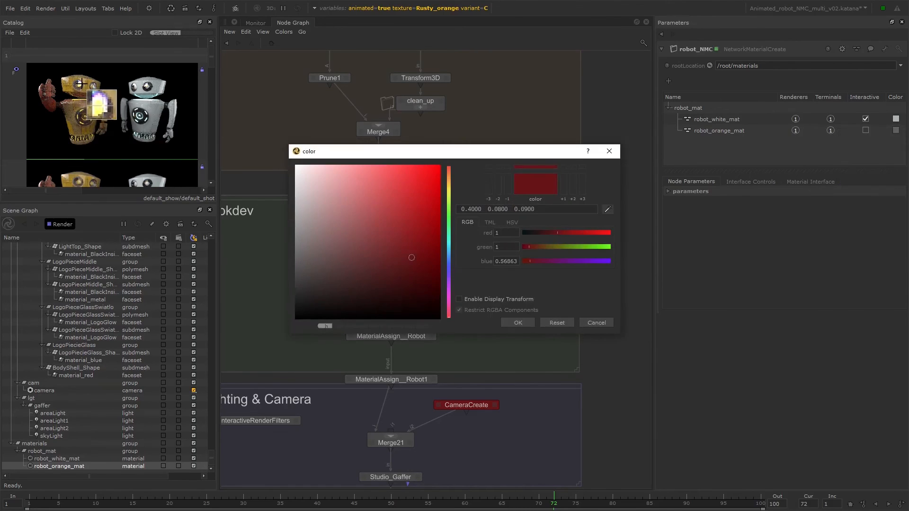
click(76, 127)
click(70, 127)
click(521, 323)
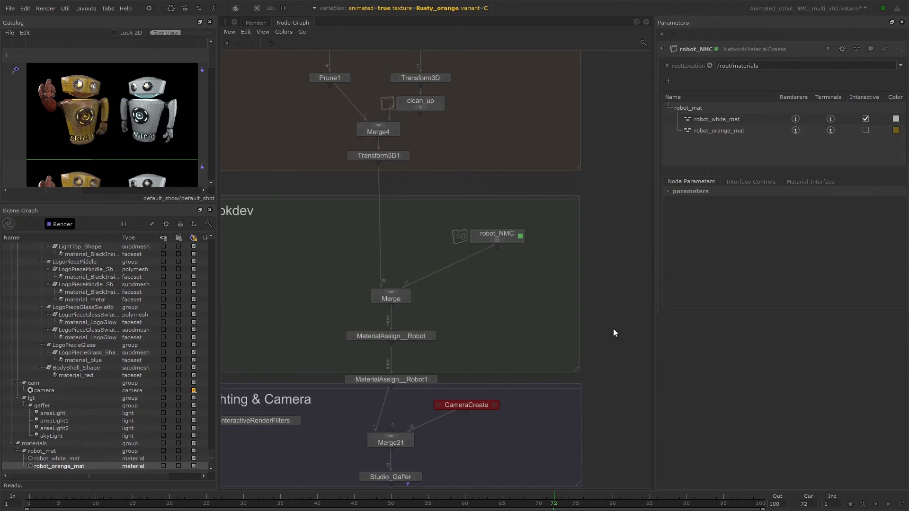
Enter the robot_NMC network and collapse the robot_orange_mat and robot_white_mat output groups
click(496, 240)
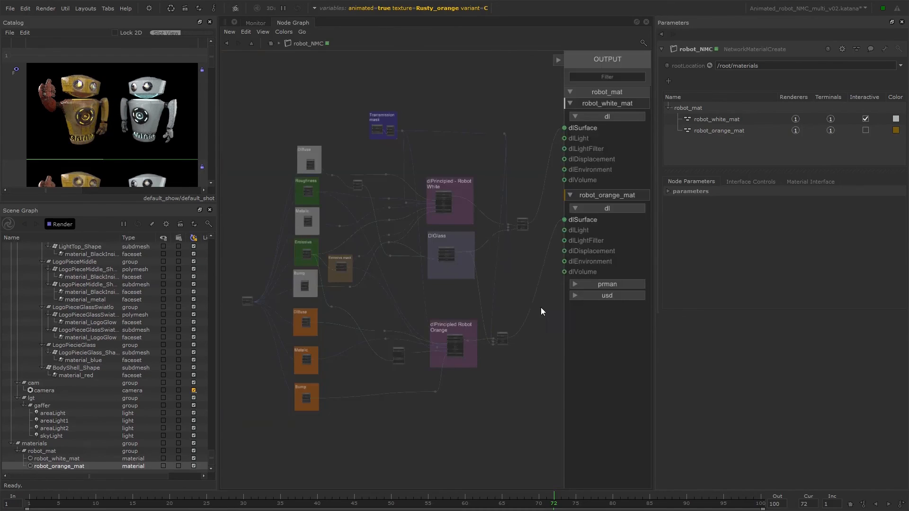
click(607, 195)
click(604, 105)
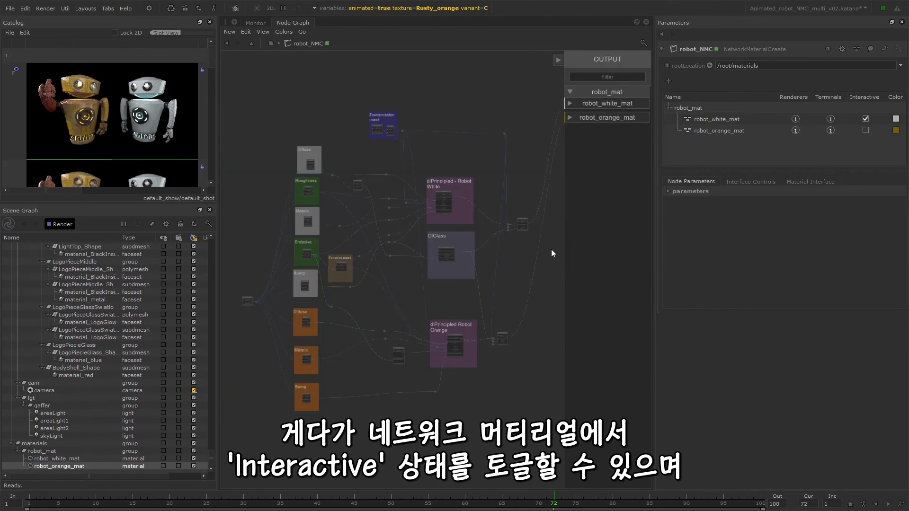
middle_drag(551, 249, 545, 212)
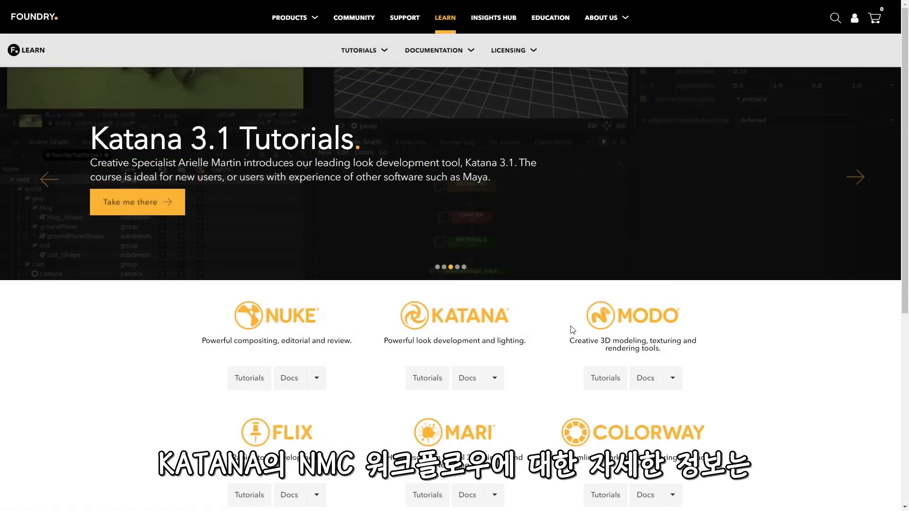
On the Foundry Learn website, open the Katana tutorials and read the documentation on multiple NetworkMaterials with NetworkMaterialCreate
click(427, 386)
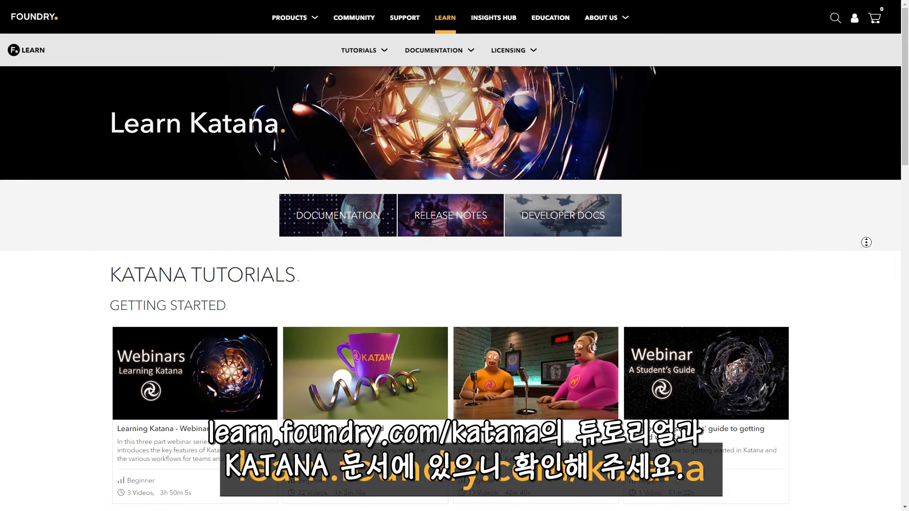
scroll(866, 269, down, 2)
scroll(866, 270, down, 1)
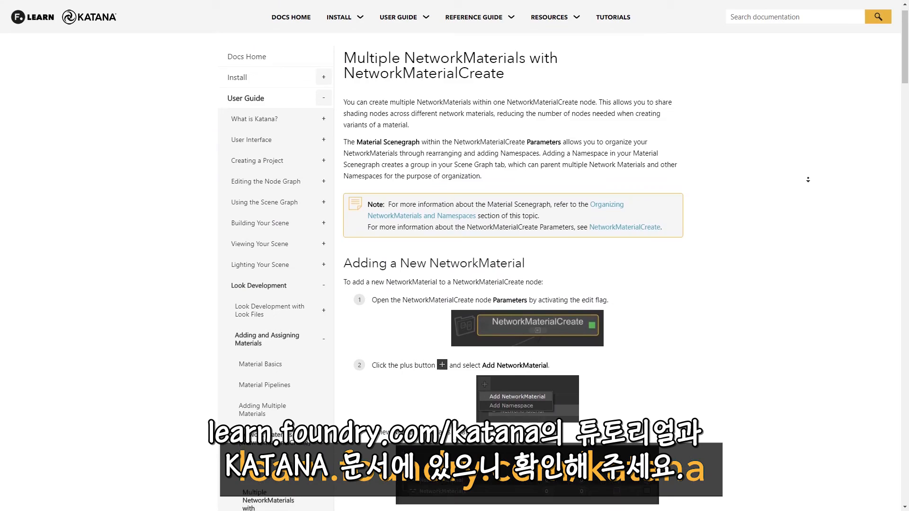
middle_click(808, 180)
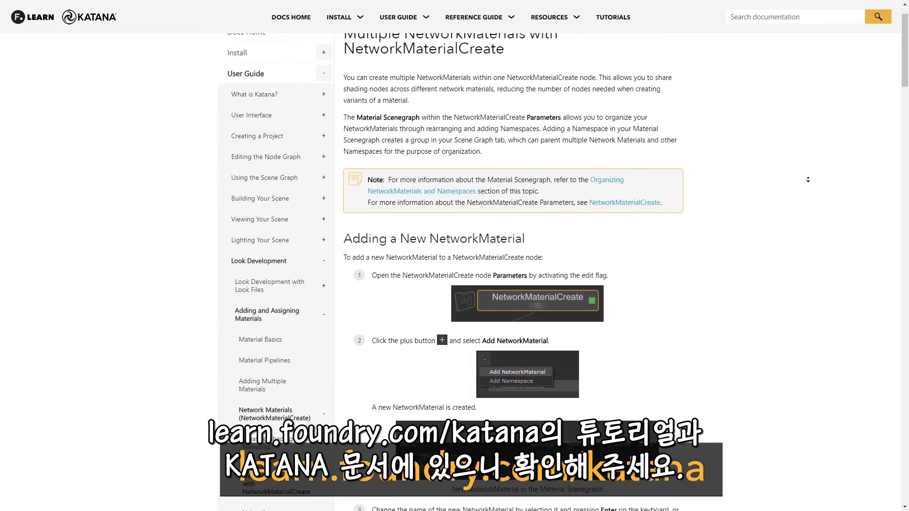